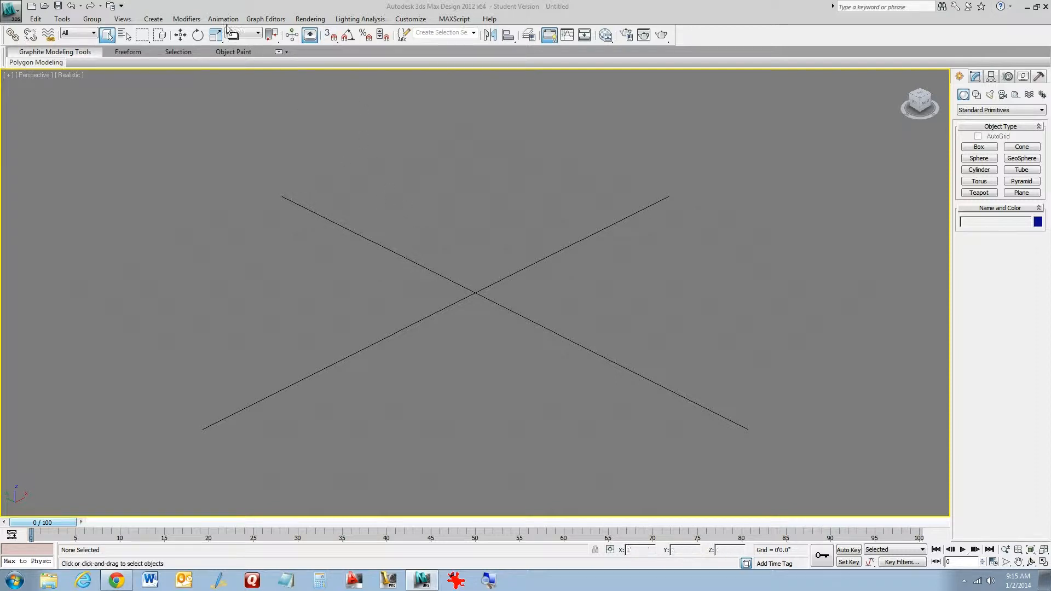
Activate the Select and Move tool, turn on snaps, and open the Grid and Snap Settings
left_click(178, 36)
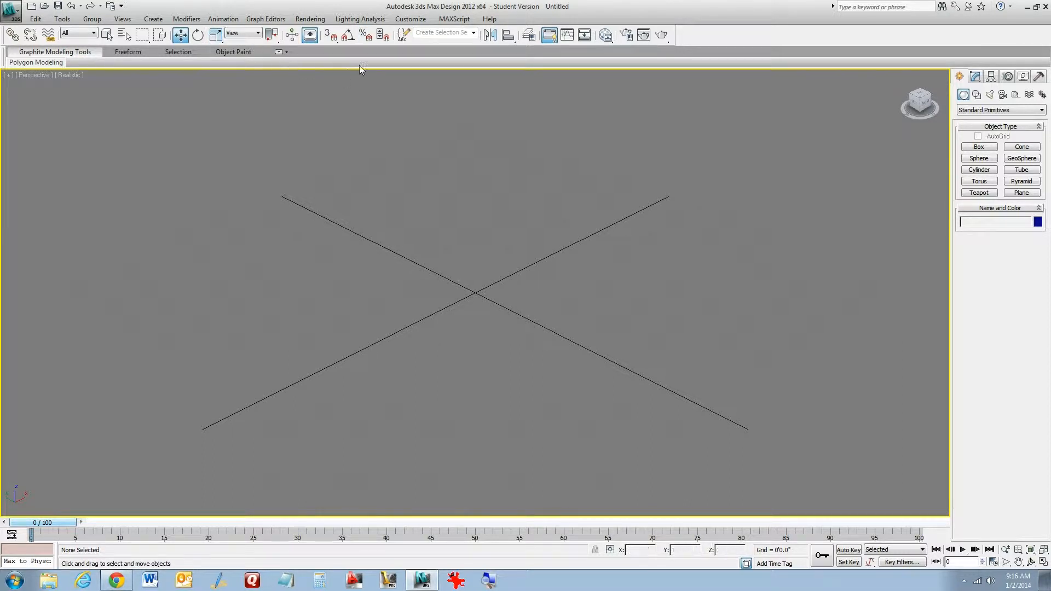
left_click(332, 36)
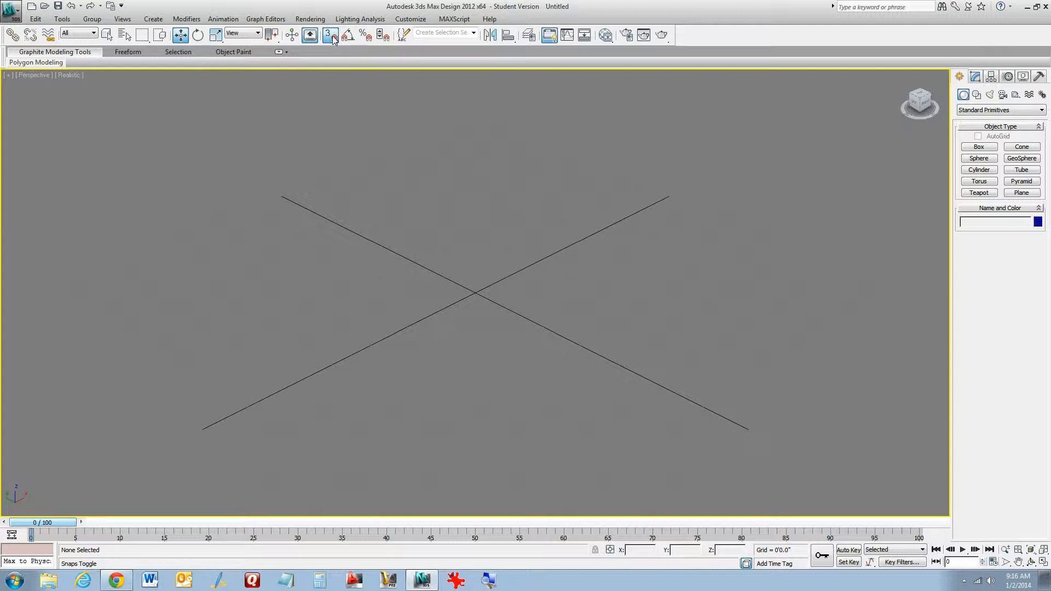
right_click(333, 39)
left_click_drag(507, 215, 435, 156)
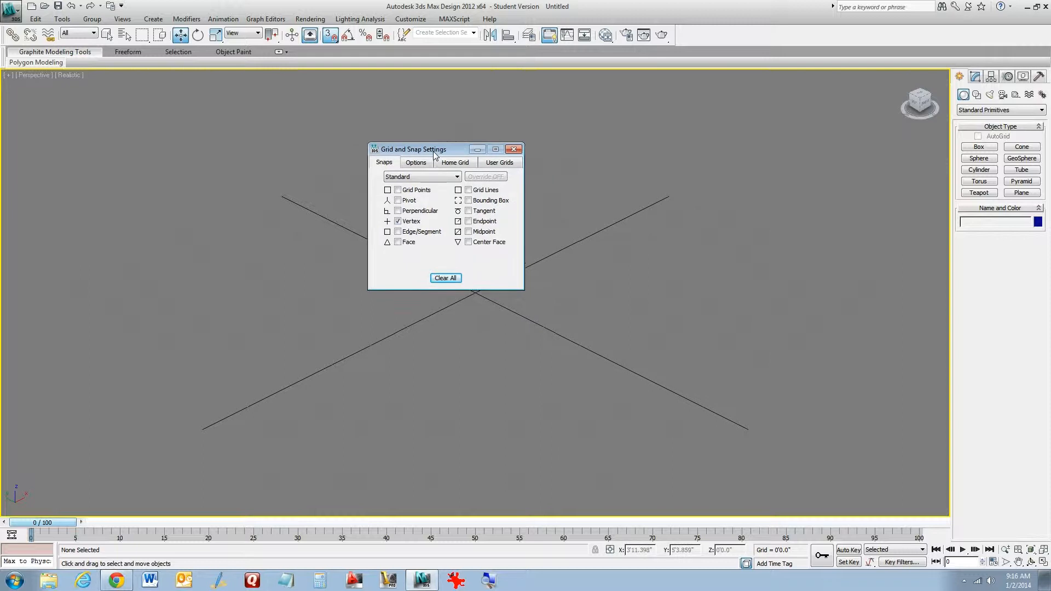
Review the snap types and snap categories in the Snaps tab, then open the Home Grid tab
left_click(398, 190)
left_click(398, 190)
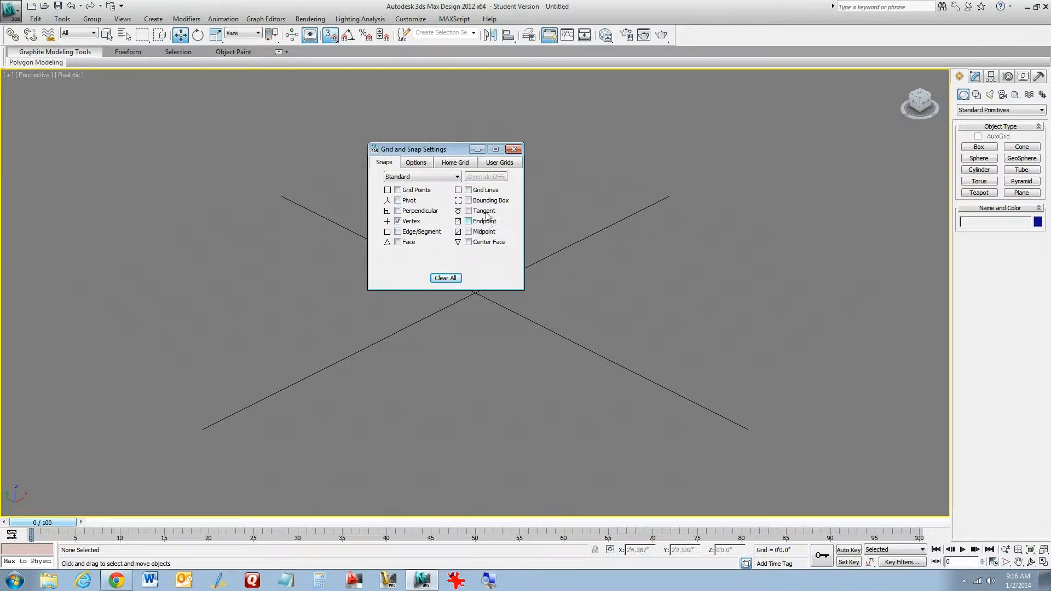
left_click(438, 177)
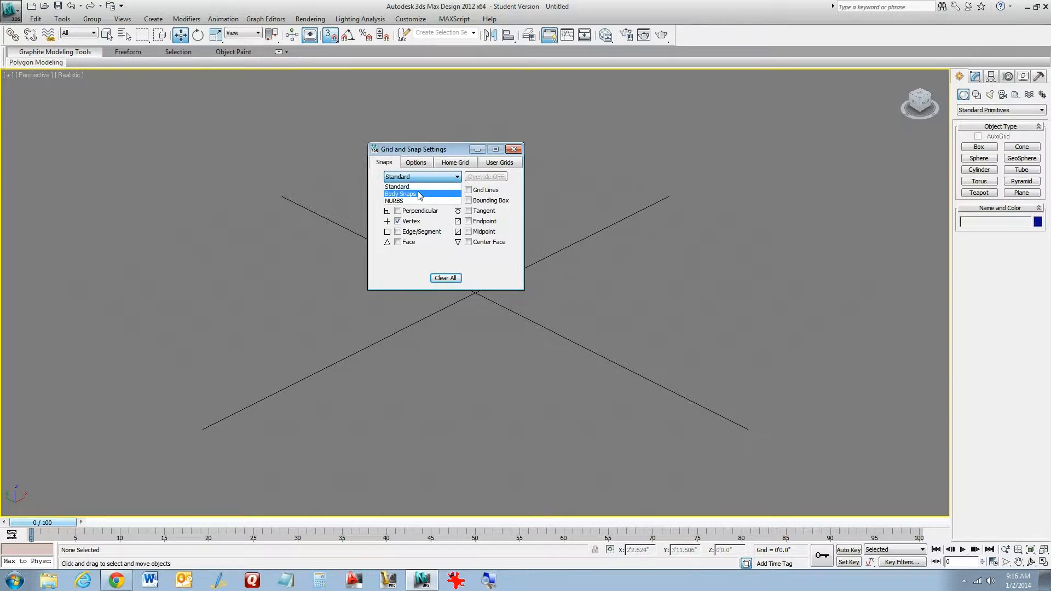
left_click(497, 271)
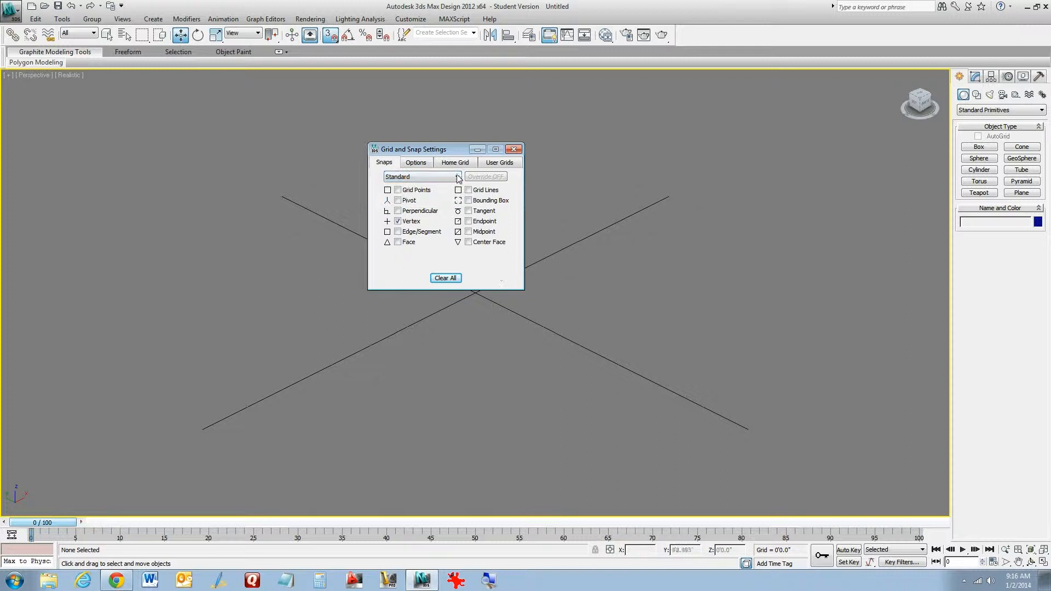
left_click_drag(450, 150, 470, 140)
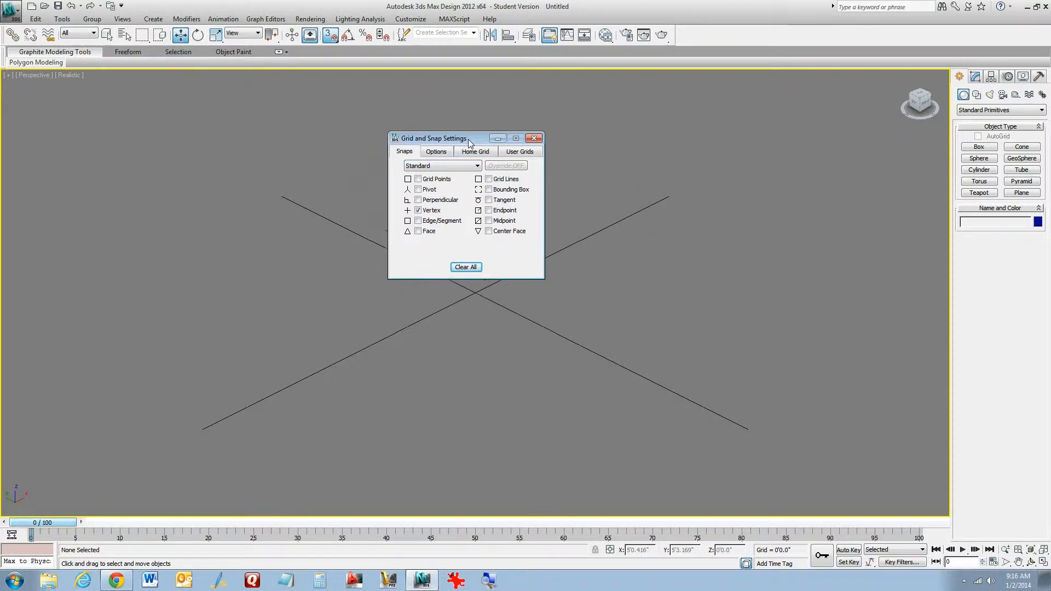
left_click(474, 155)
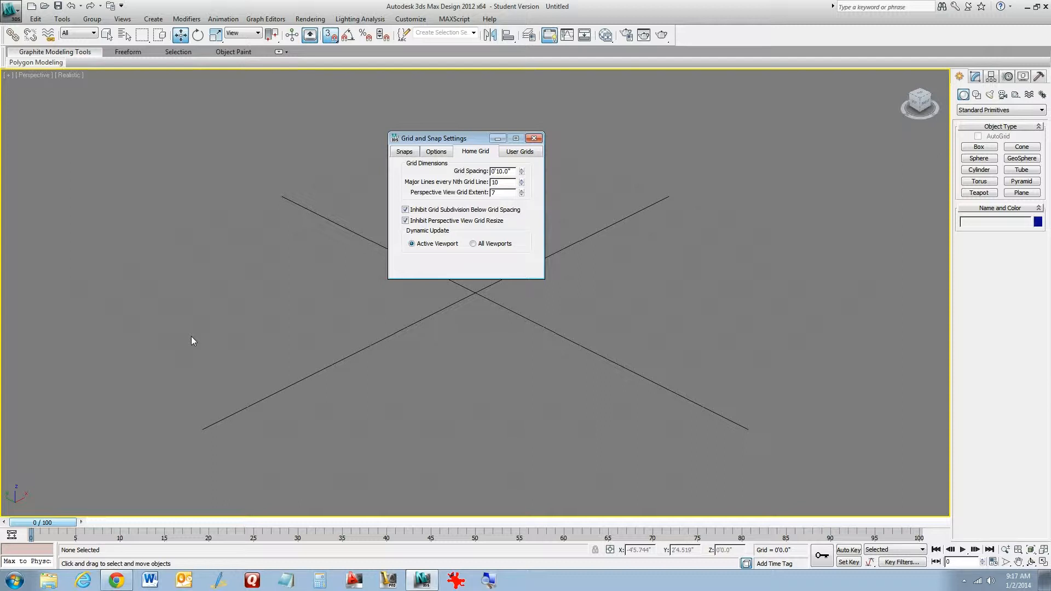
Switch to the four-viewport layout and close the Grid and Snap Settings dialog
key("alt+w")
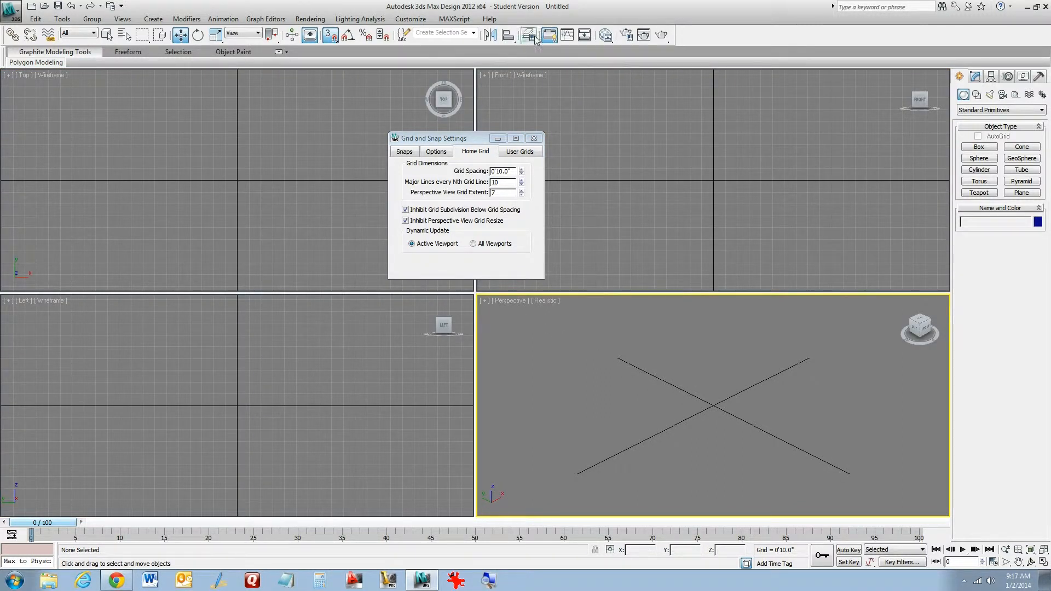
left_click(533, 138)
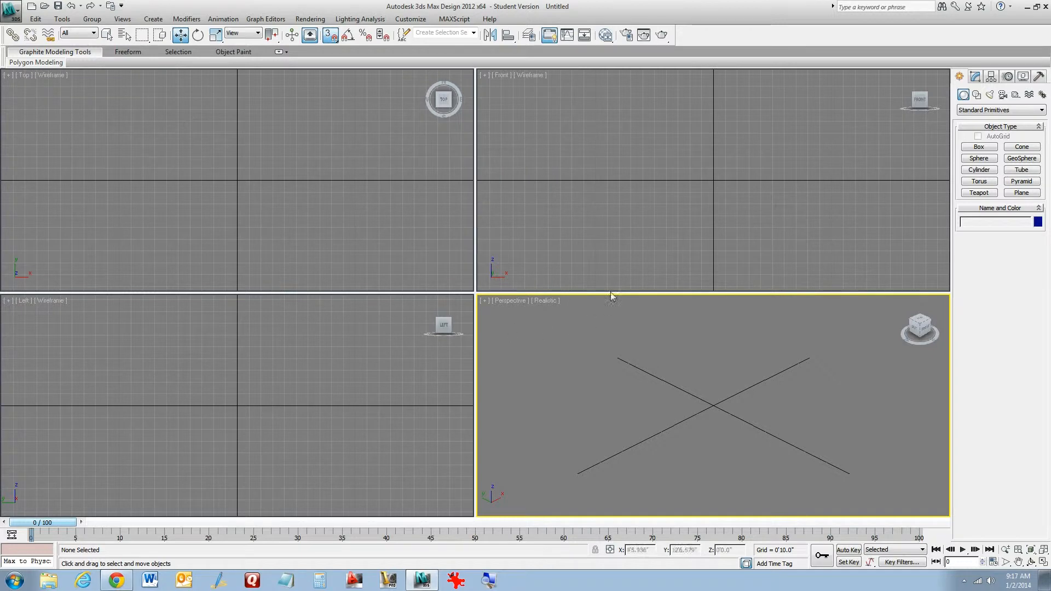
Activate each viewport in turn, ending in the Perspective viewport
left_click(567, 209)
left_click(362, 194)
left_click(303, 356)
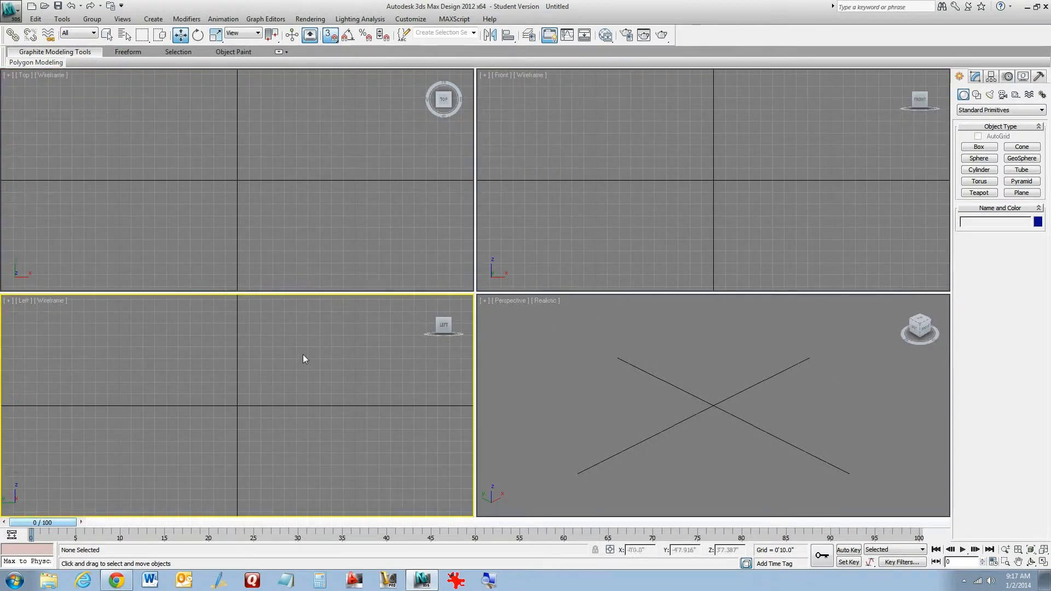
left_click(324, 188)
left_click(620, 134)
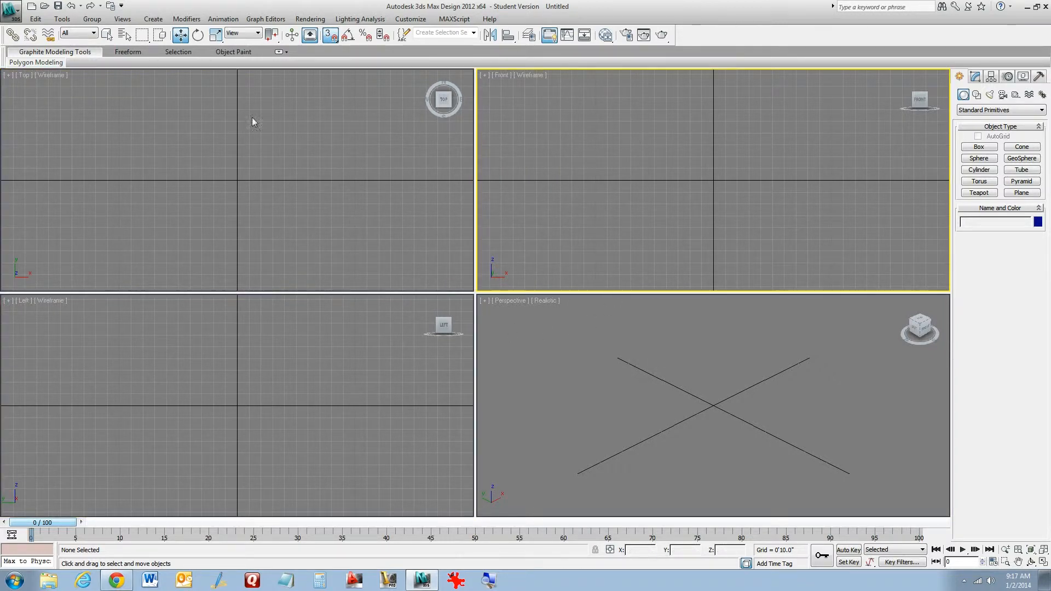
left_click(184, 208)
left_click(290, 394)
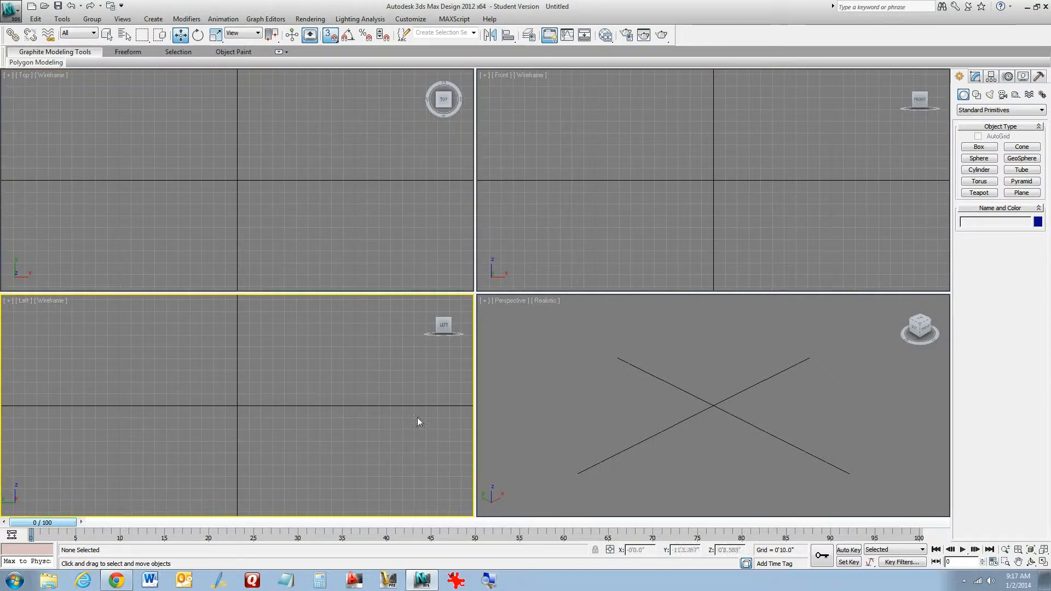
left_click(632, 390)
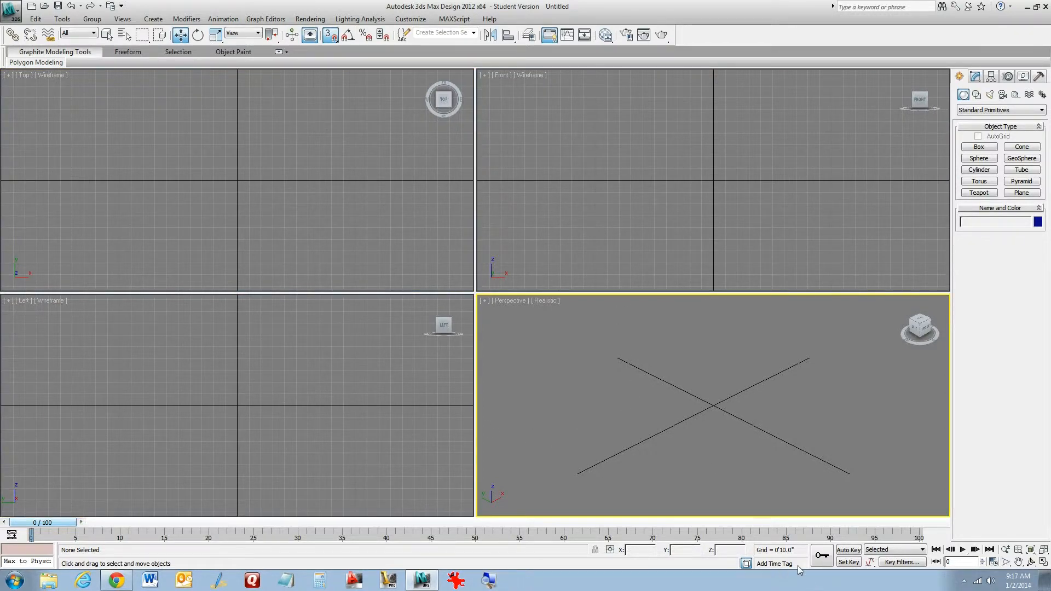
Turn Auto Key on, activate several viewports, and turn Auto Key off again
left_click(848, 550)
left_click(301, 342)
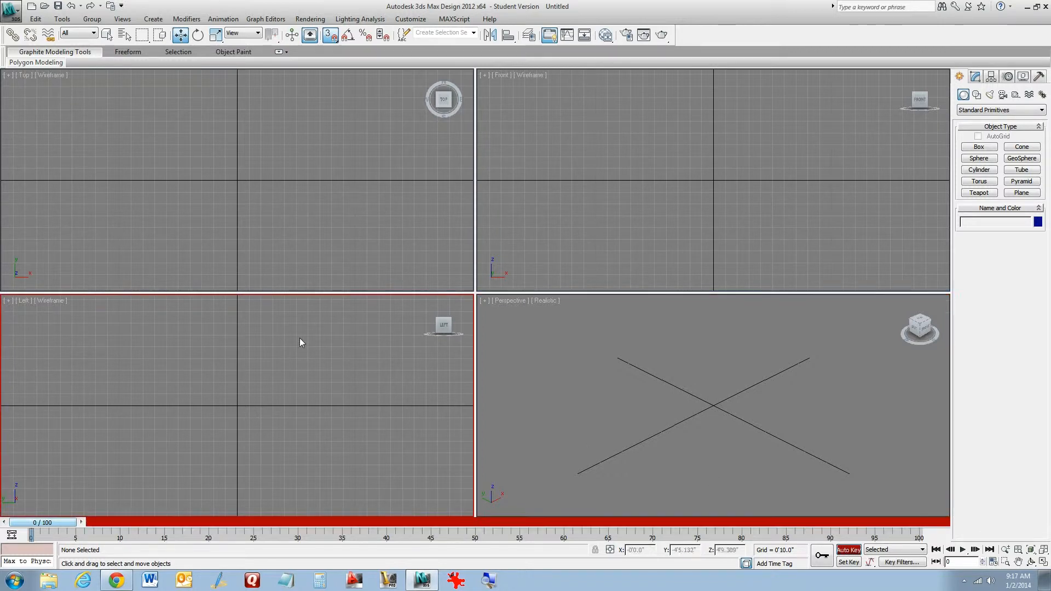
left_click(347, 227)
left_click(561, 181)
left_click(501, 366)
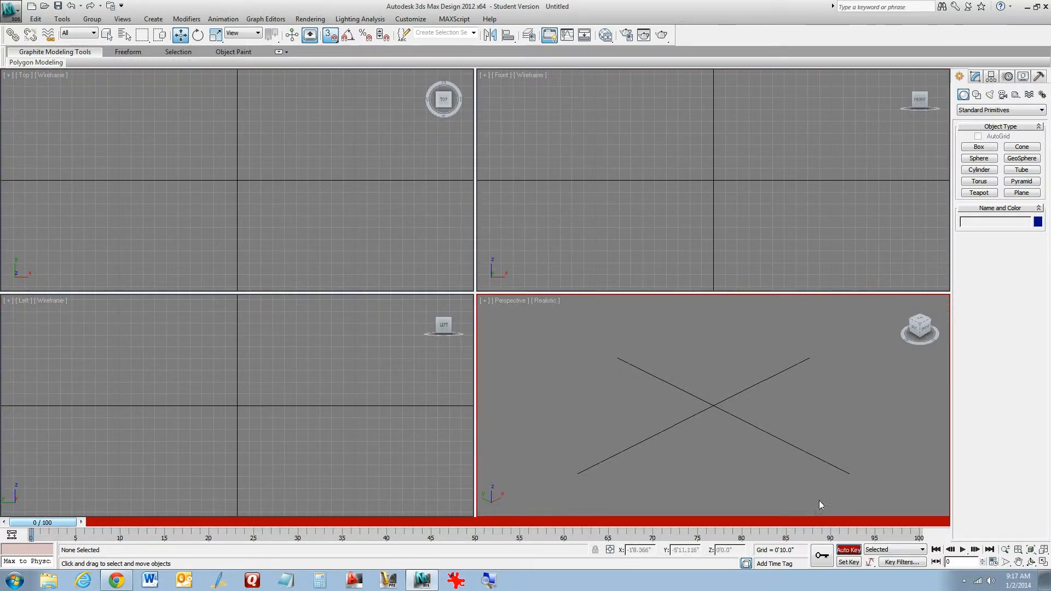
left_click(846, 551)
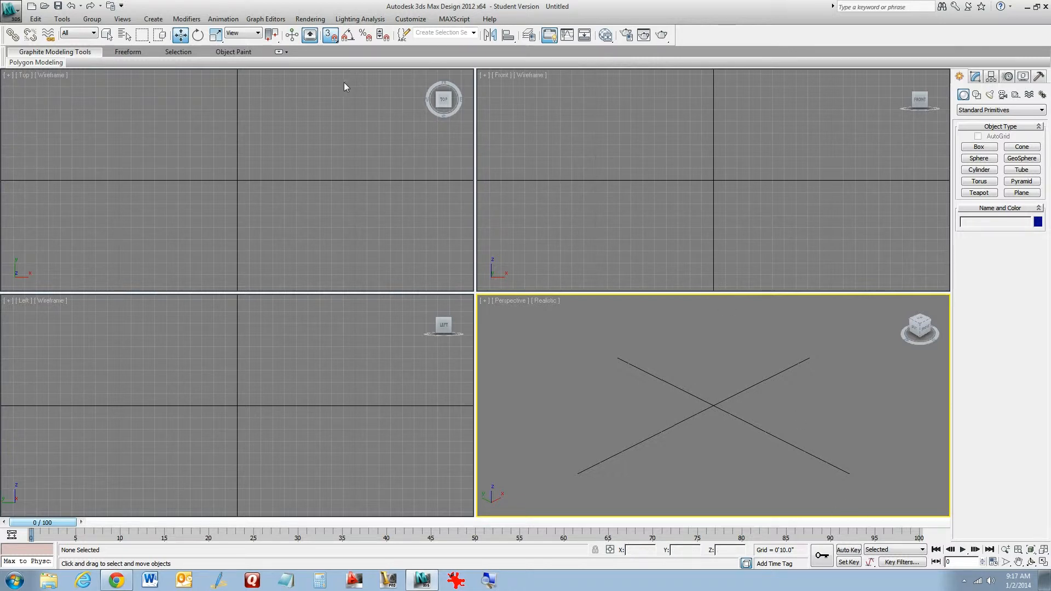
Reopen the Grid and Snap Settings and set the home grid's dynamic update to All Viewports
right_click(330, 36)
left_click(462, 152)
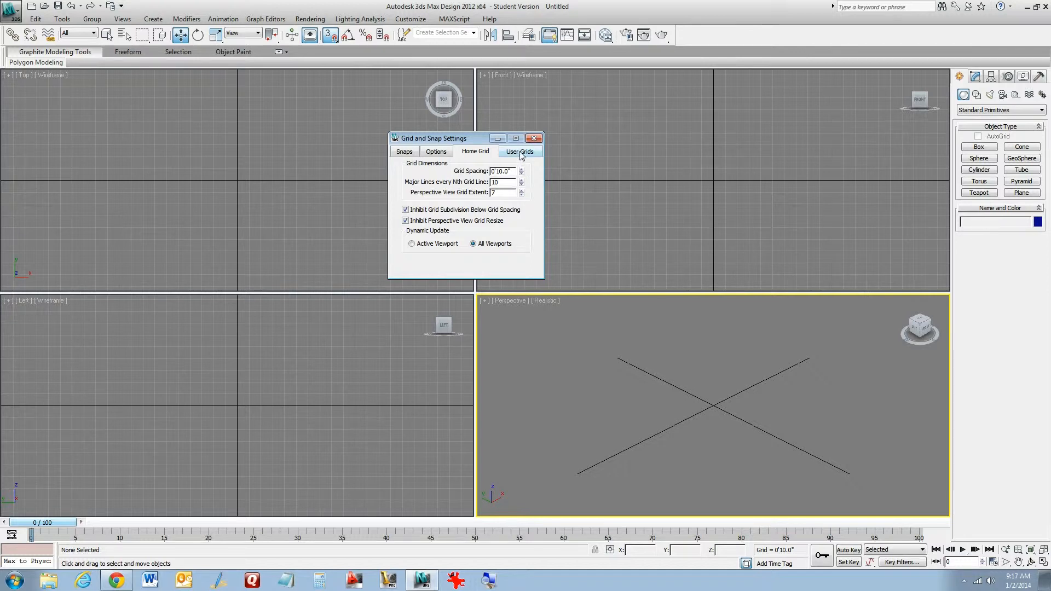
Review the User Grids, Options, Snaps and Home Grid tabs, then close the dialog
left_click(520, 152)
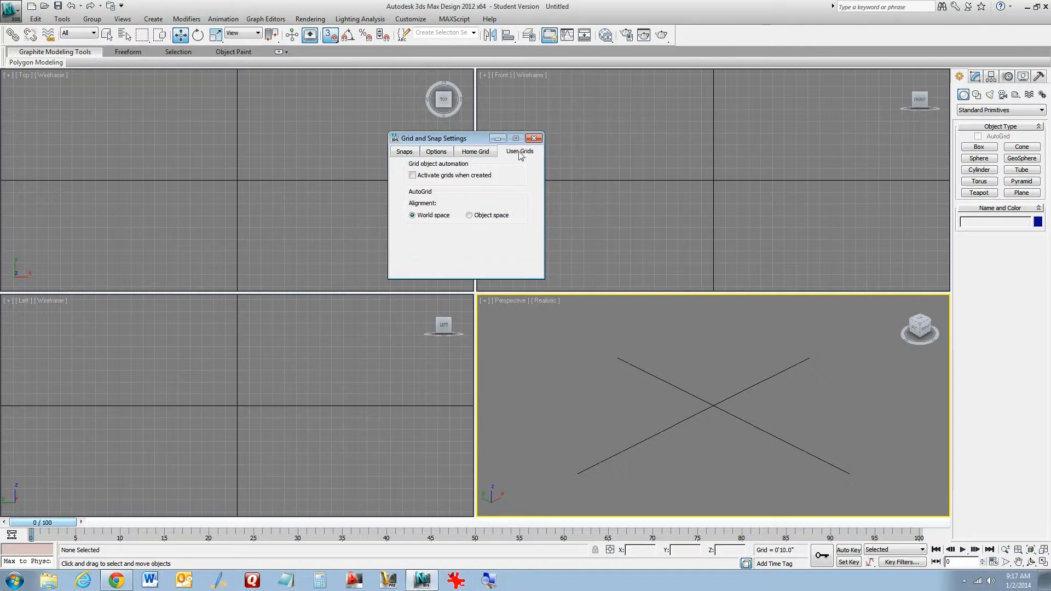
left_click(437, 154)
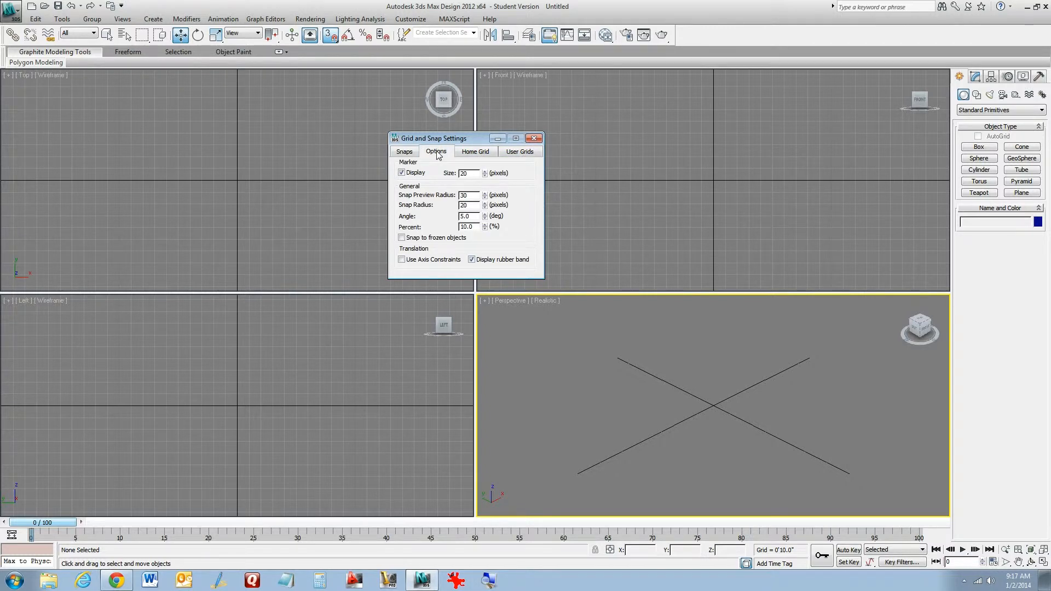
left_click(405, 154)
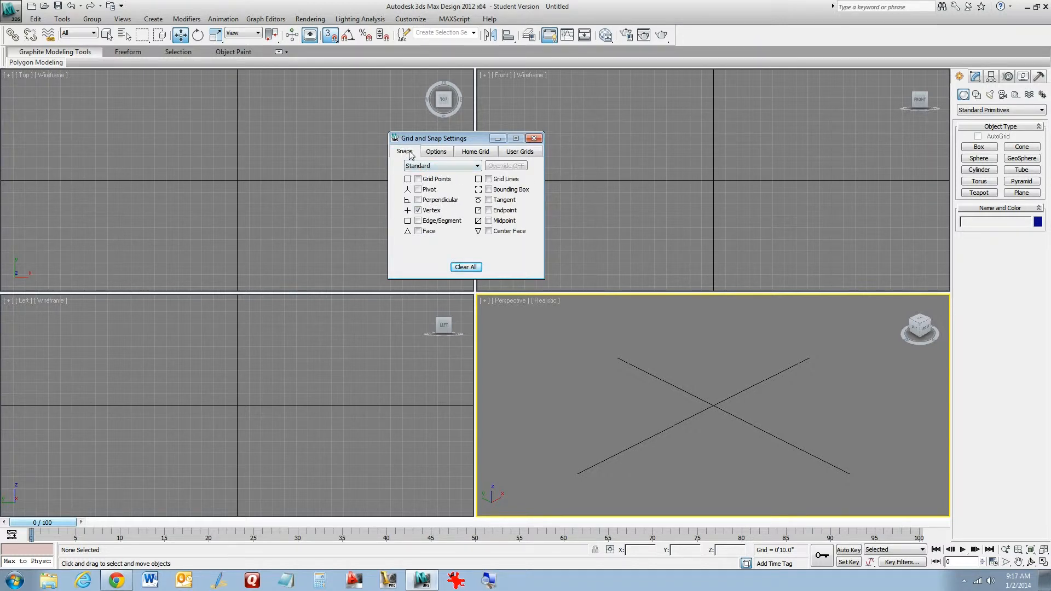
left_click(476, 153)
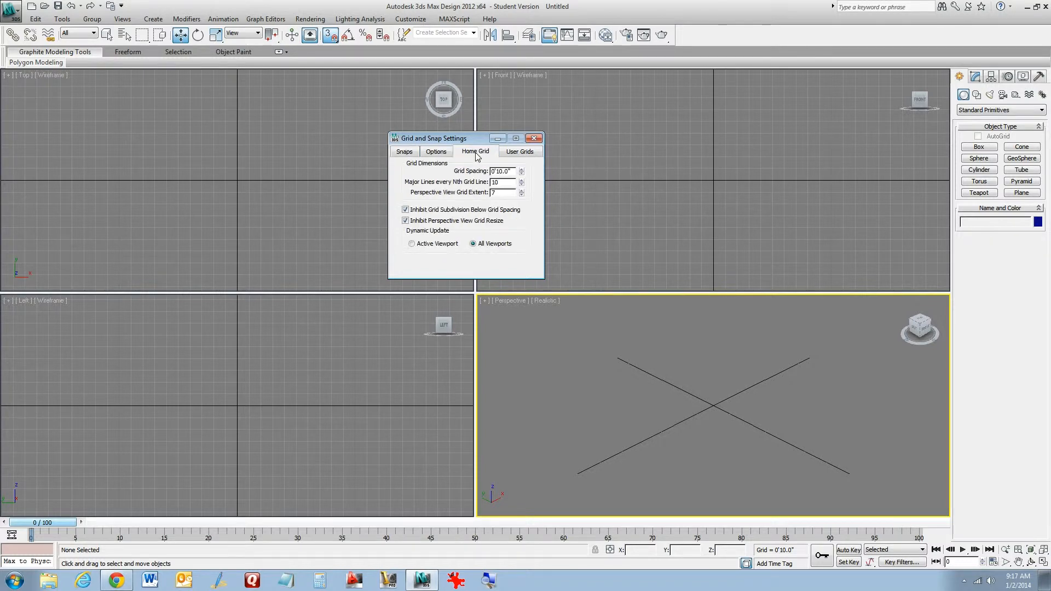
left_click(534, 138)
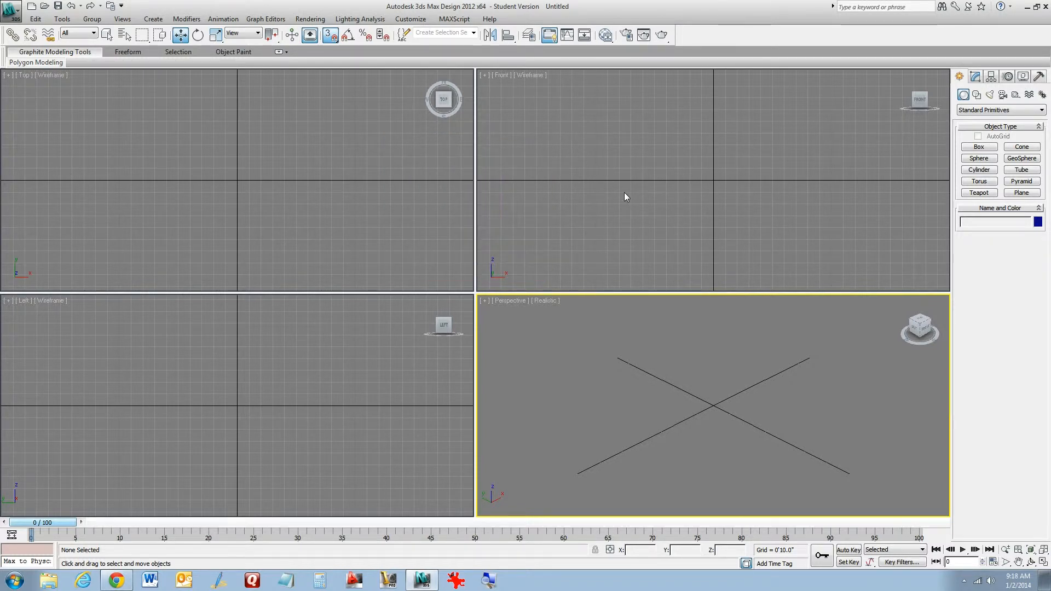
Open the angle snap settings to check the snap angle, then close them
right_click(346, 36)
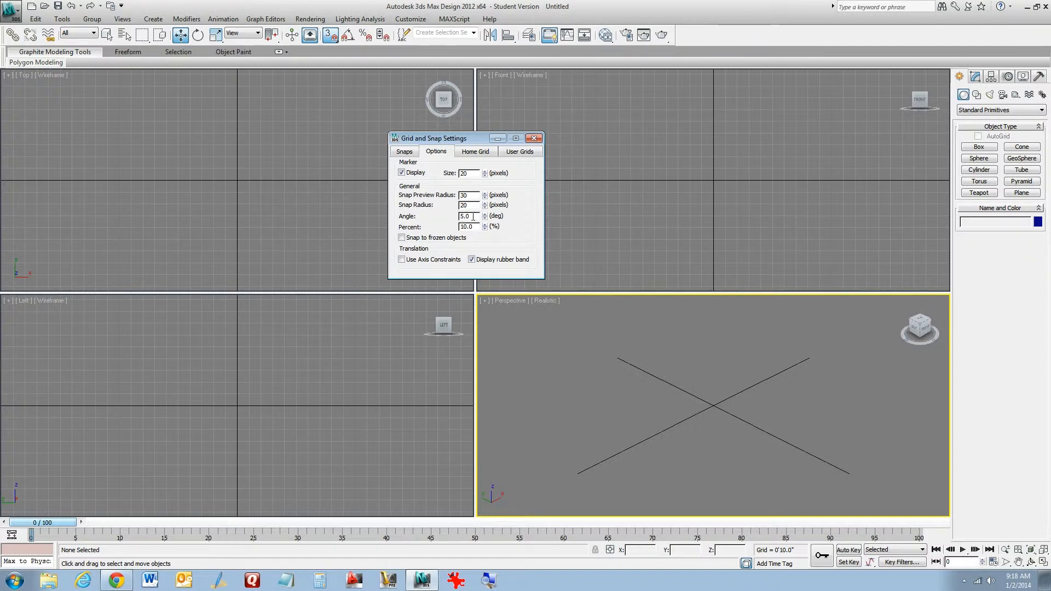
left_click(534, 139)
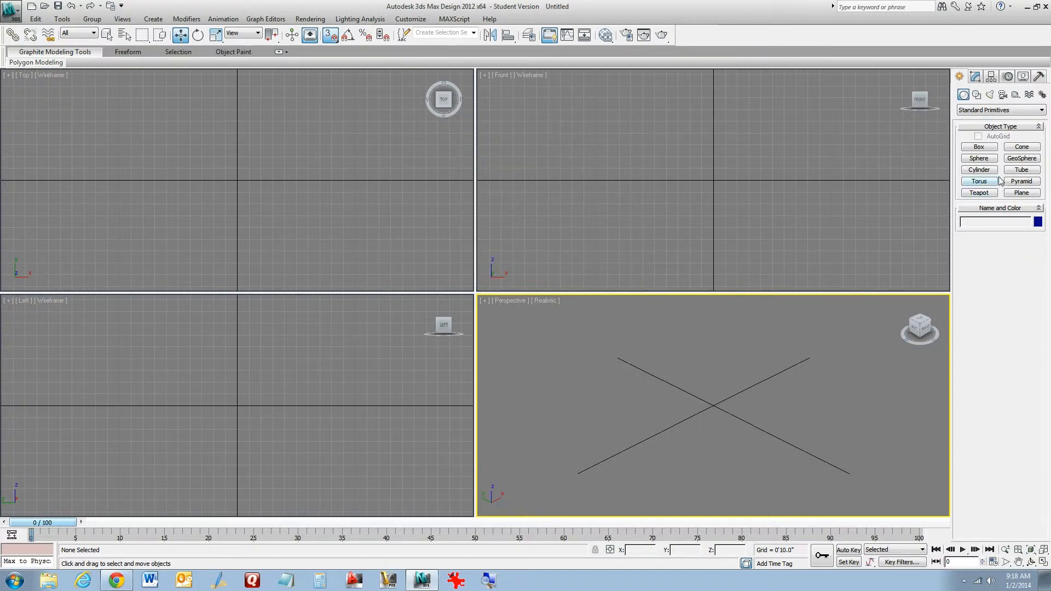
Create a box about 6'7" long, 8'9" wide and 4' high in the Top viewport
left_click(980, 147)
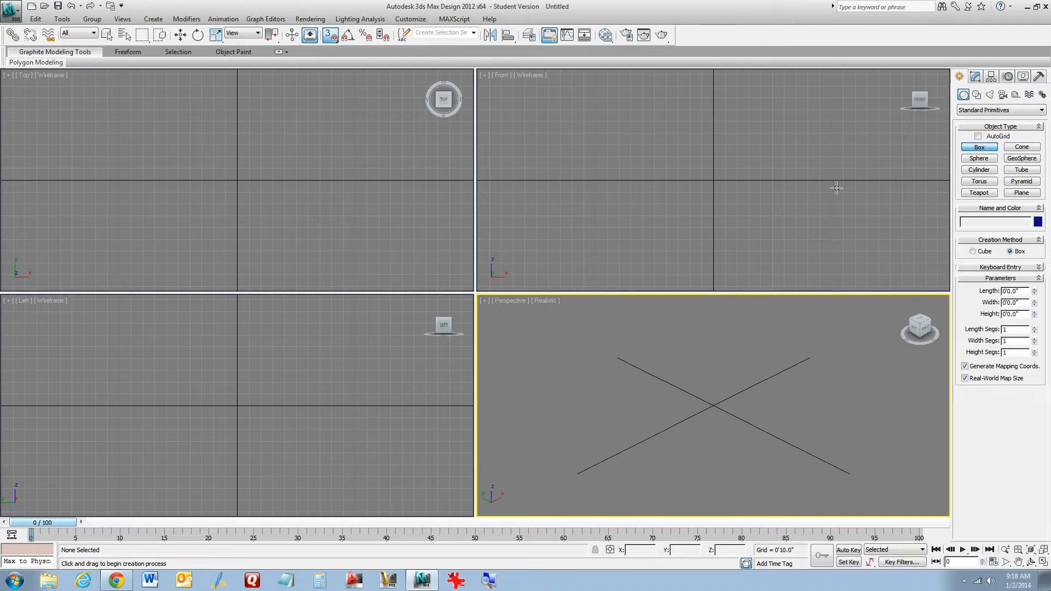
left_click_drag(175, 134, 299, 226)
left_click(298, 177)
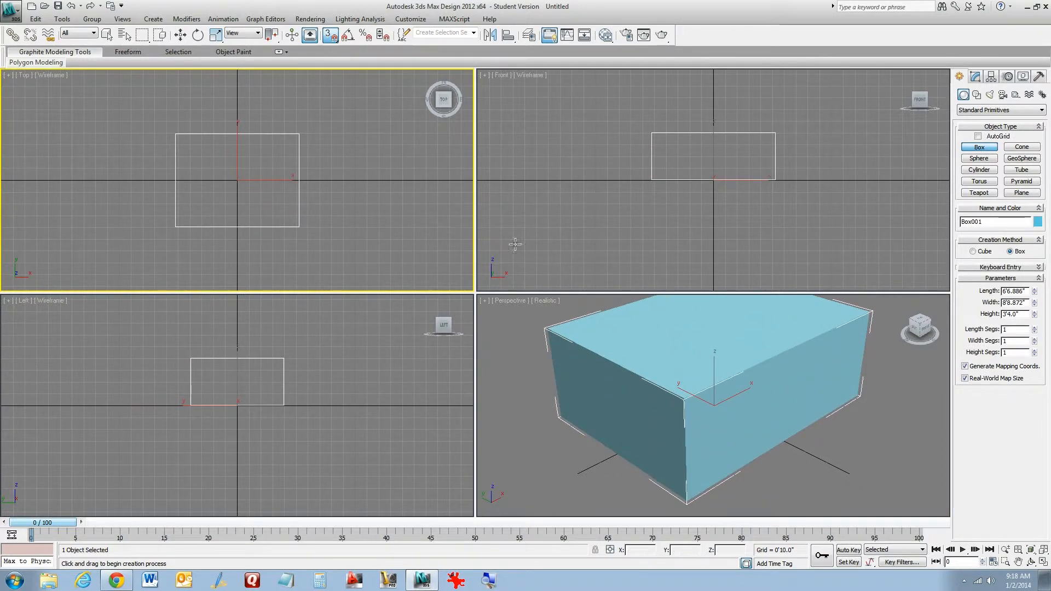
middle_click_drag(706, 386, 699, 410, "alt")
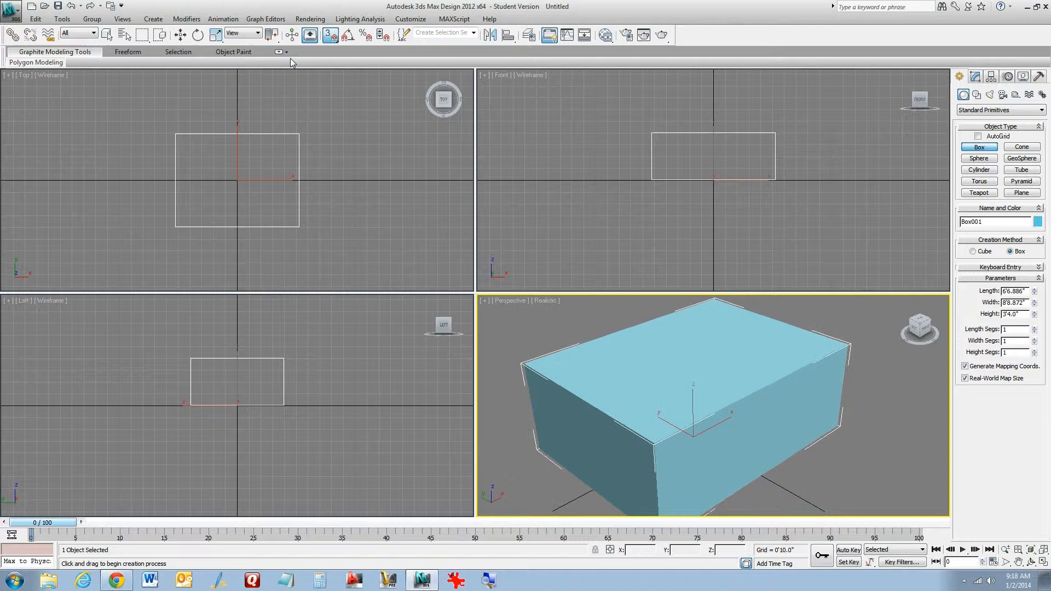
Rotate the box -55 degrees about the Y axis using angle snap
left_click(199, 36)
right_click(349, 37)
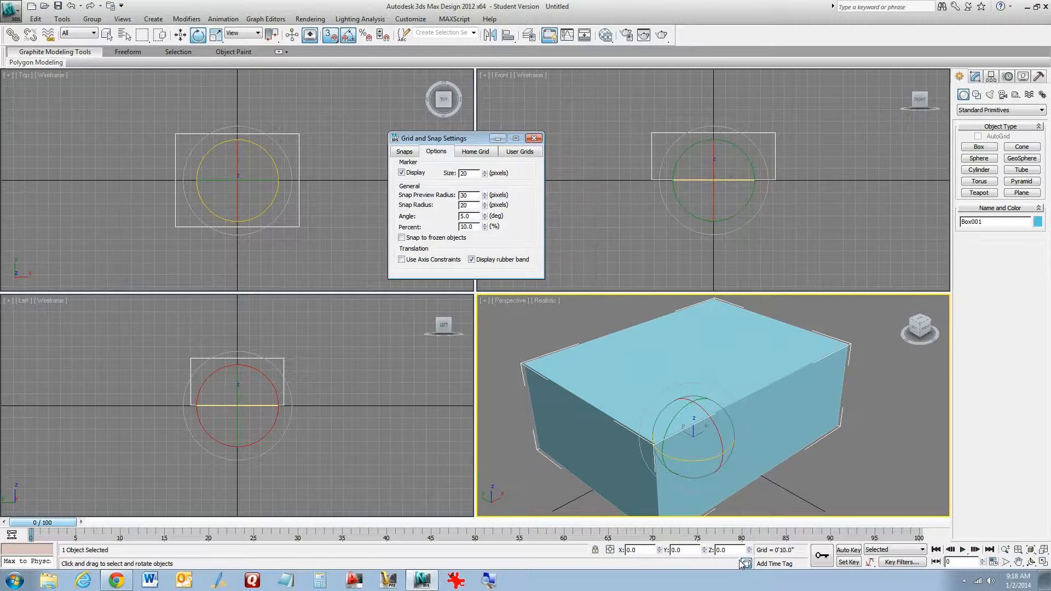
left_click(675, 413)
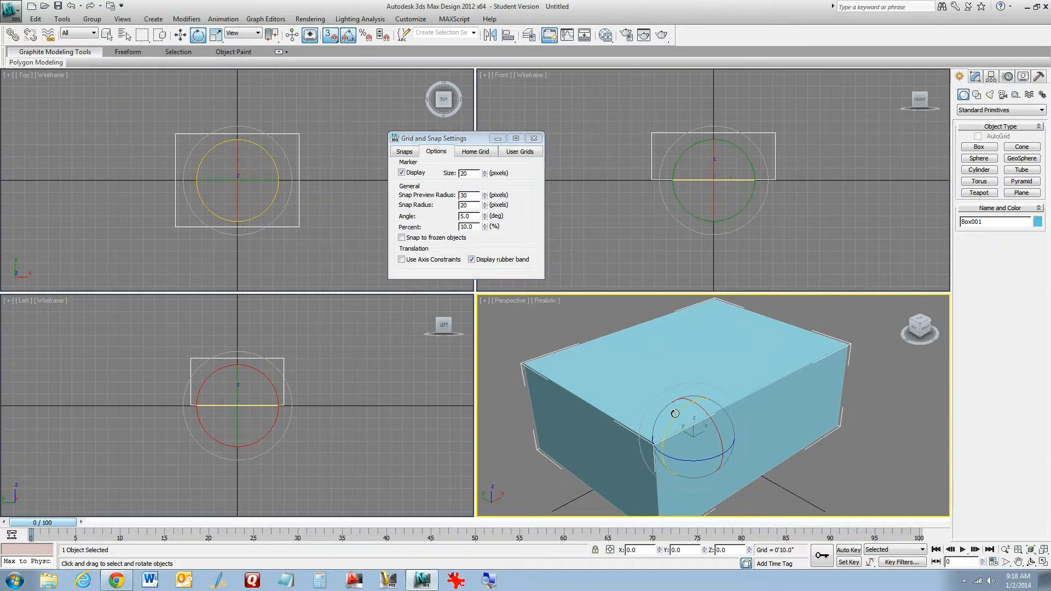
left_click_drag(675, 413, 661, 442)
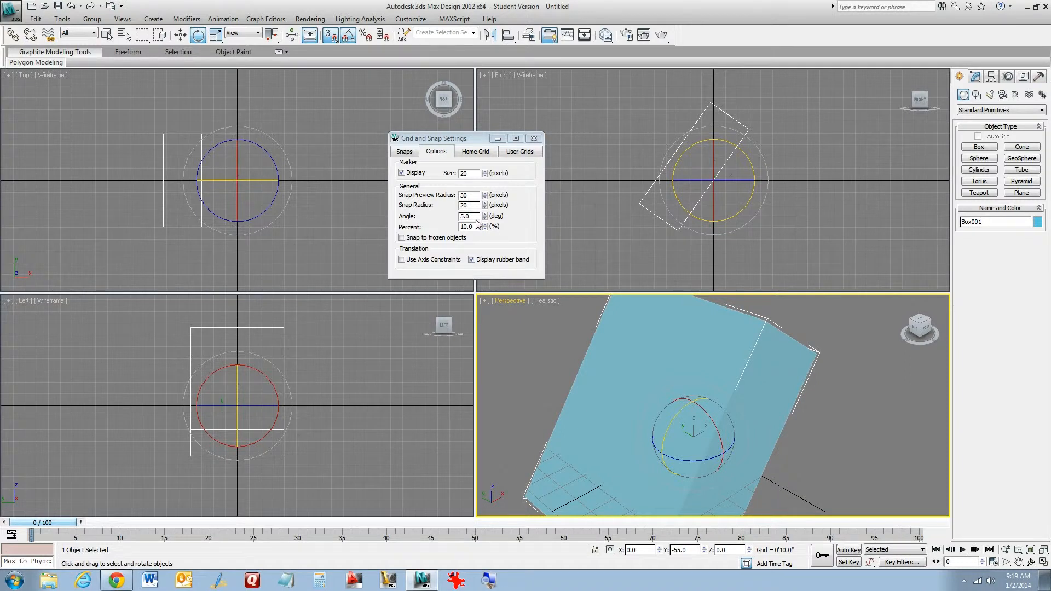
left_click(534, 139)
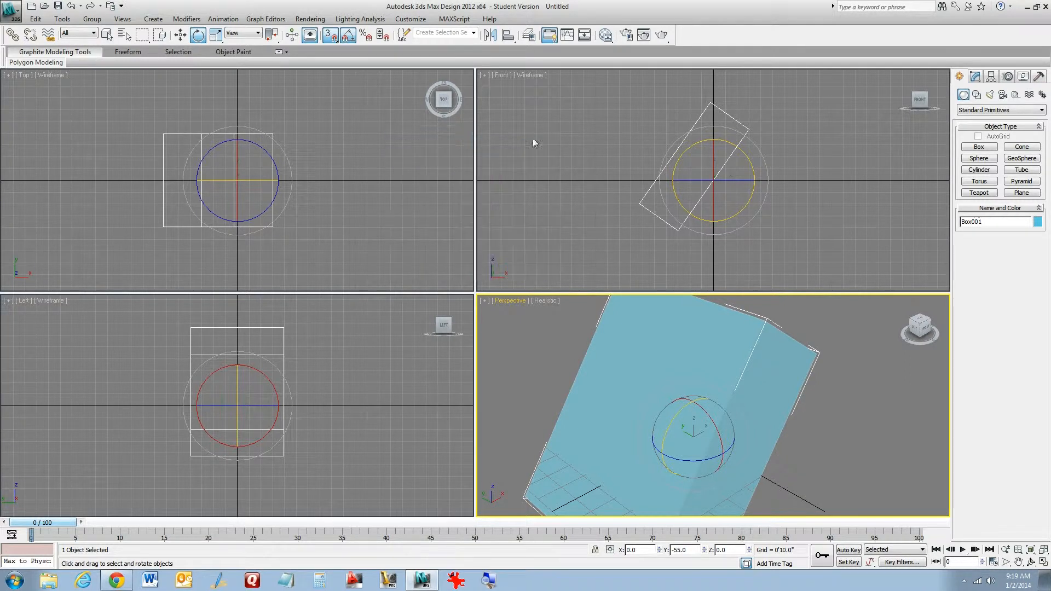
Enable percent snap and scale the box uniformly to 70%
left_click(347, 41)
left_click(333, 40)
left_click(365, 36)
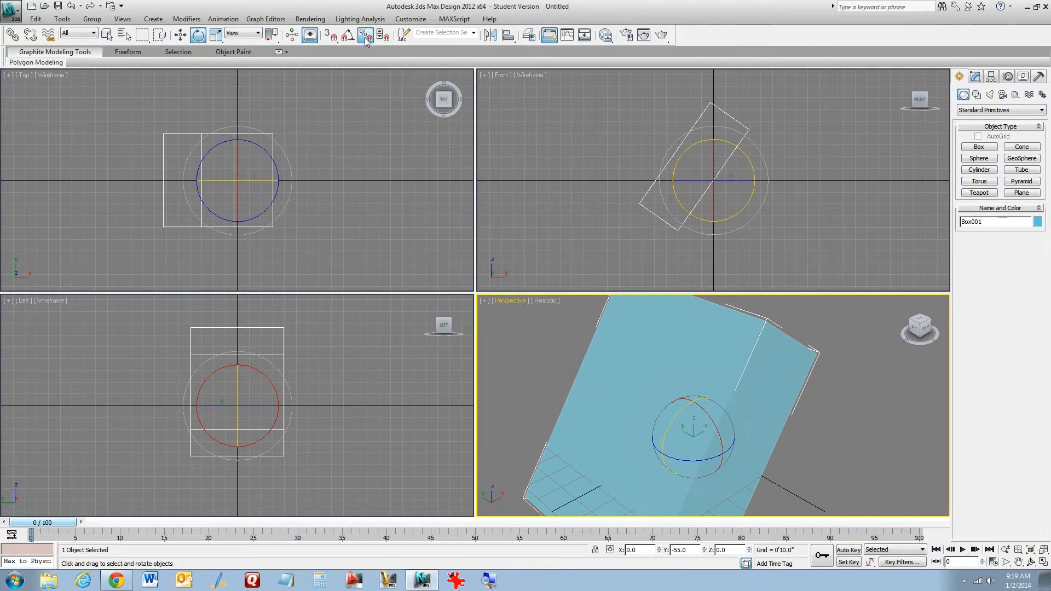
right_click(365, 38)
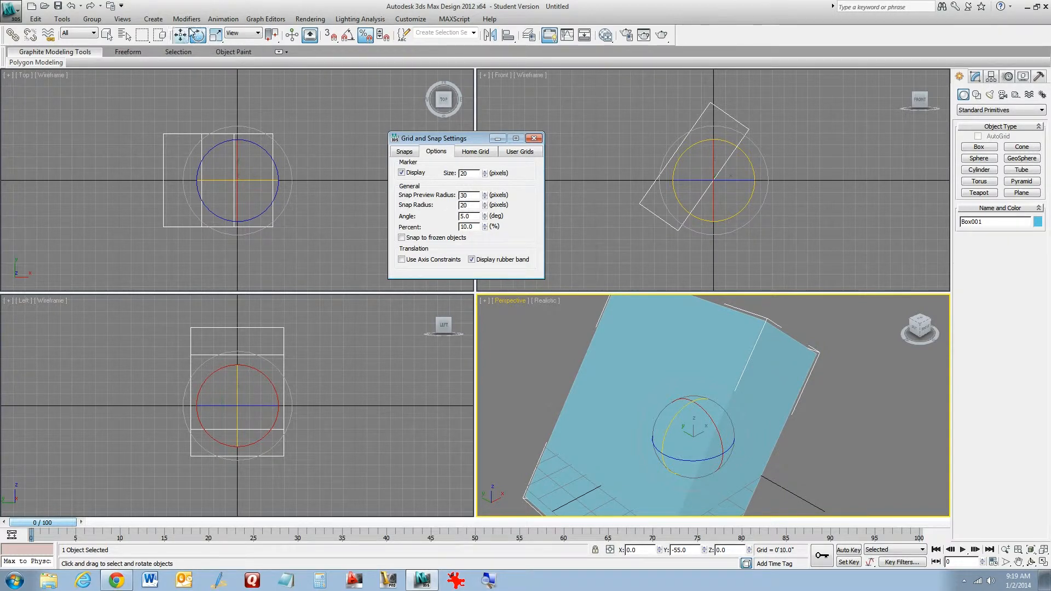
left_click(216, 35)
left_click_drag(695, 438, 696, 438)
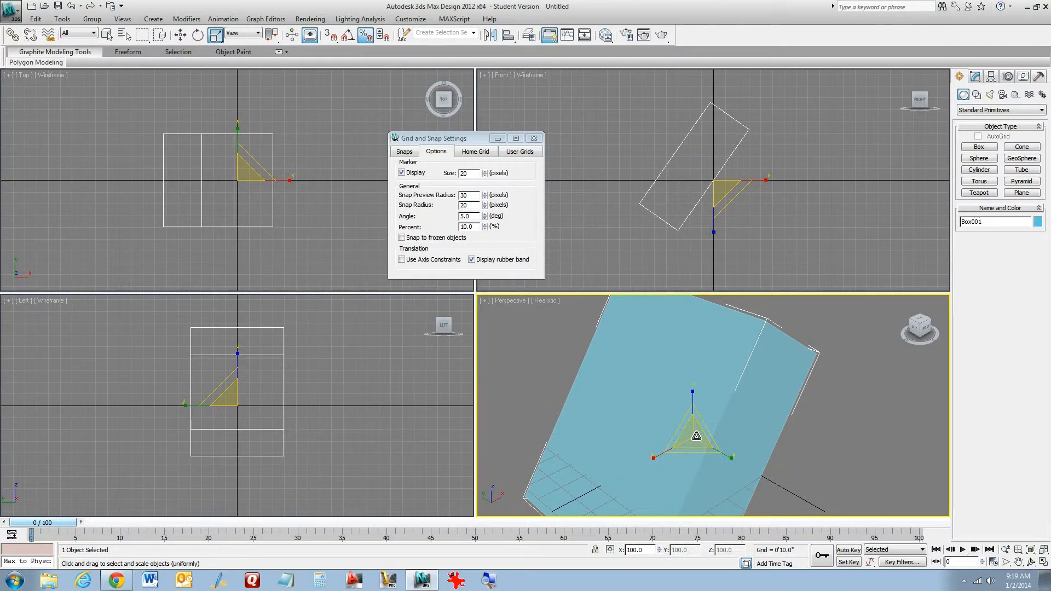
left_click_drag(695, 436, 656, 463)
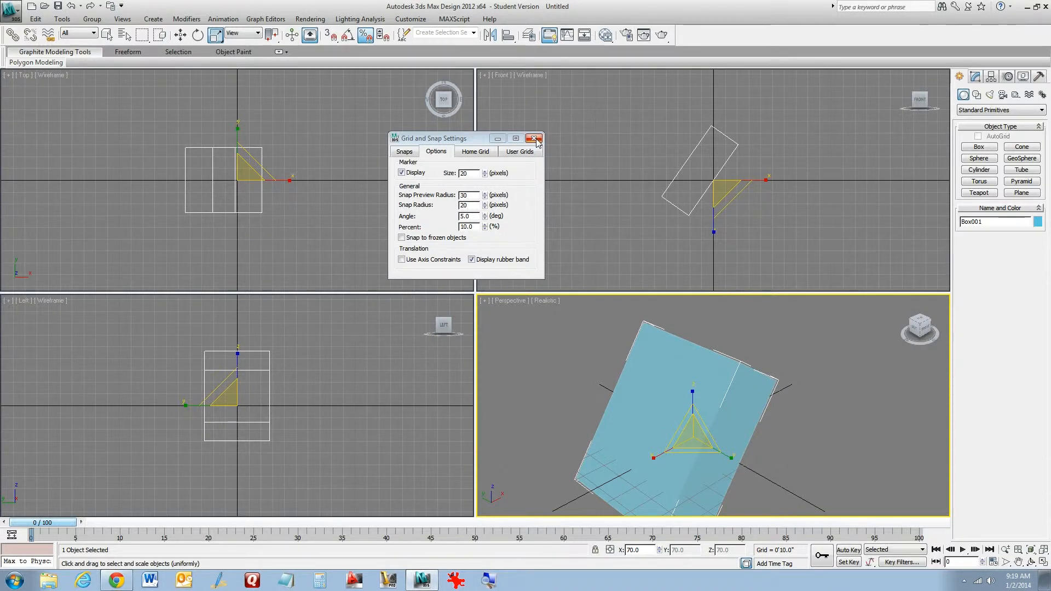
Turn off the 3D snap and percent snap toggles and close the grid and snap settings
left_click(330, 34)
left_click(533, 139)
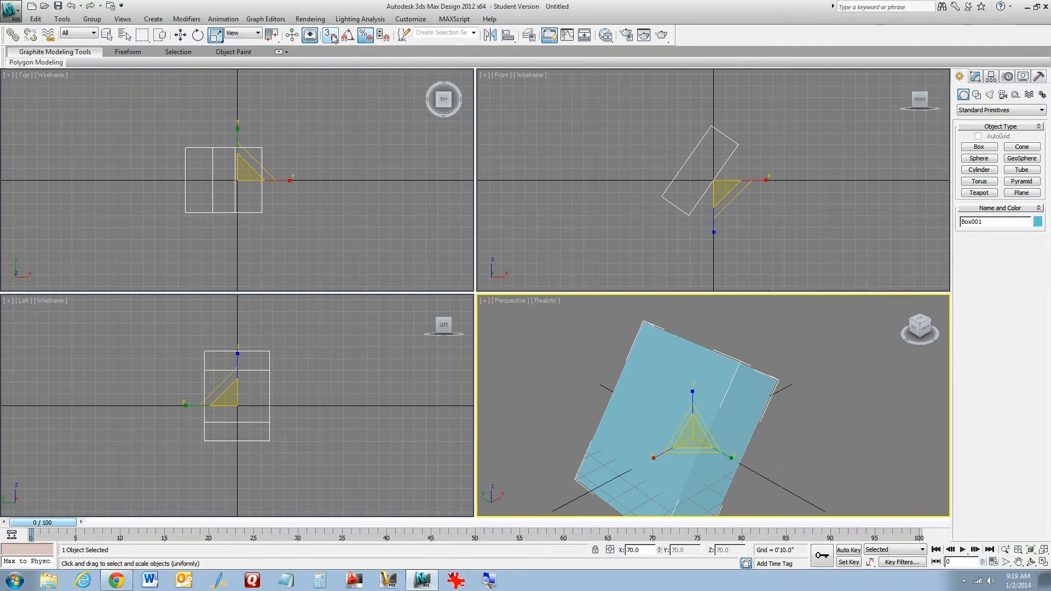
left_click(365, 34)
Create a sphere to the right of the box in the Top viewport
left_click(980, 158)
left_click_drag(328, 161, 365, 194)
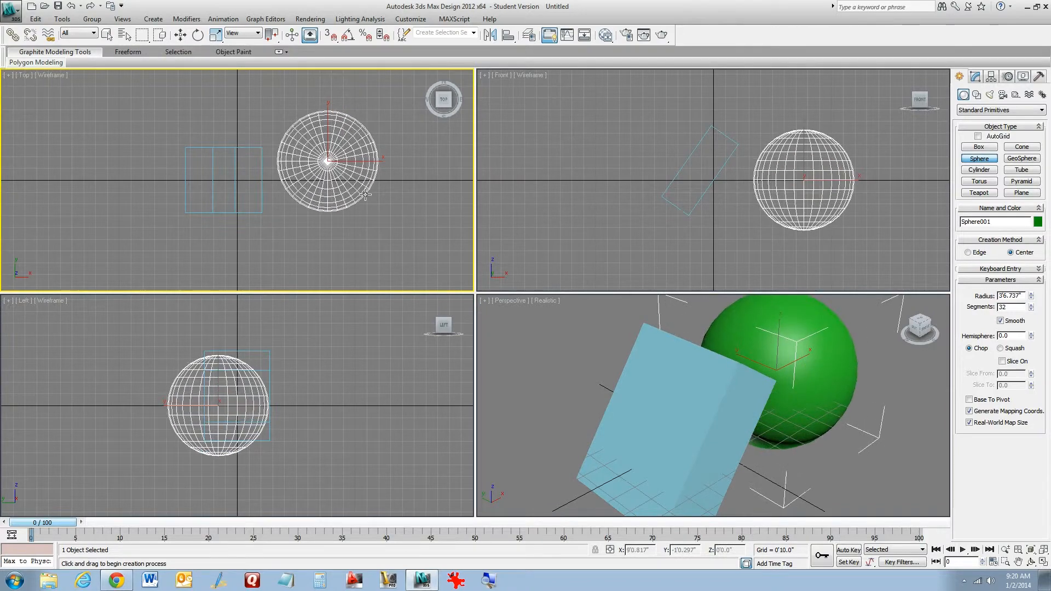
Create a torus with a radius of about 3'5" to the left of the box in the Top viewport
left_click(979, 181)
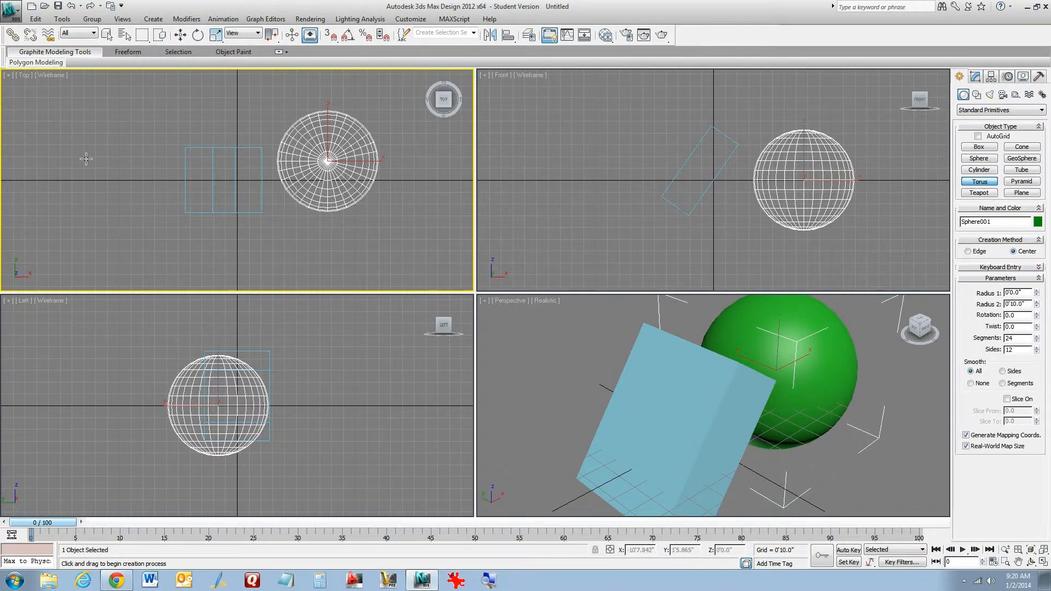
left_click_drag(110, 150, 165, 196)
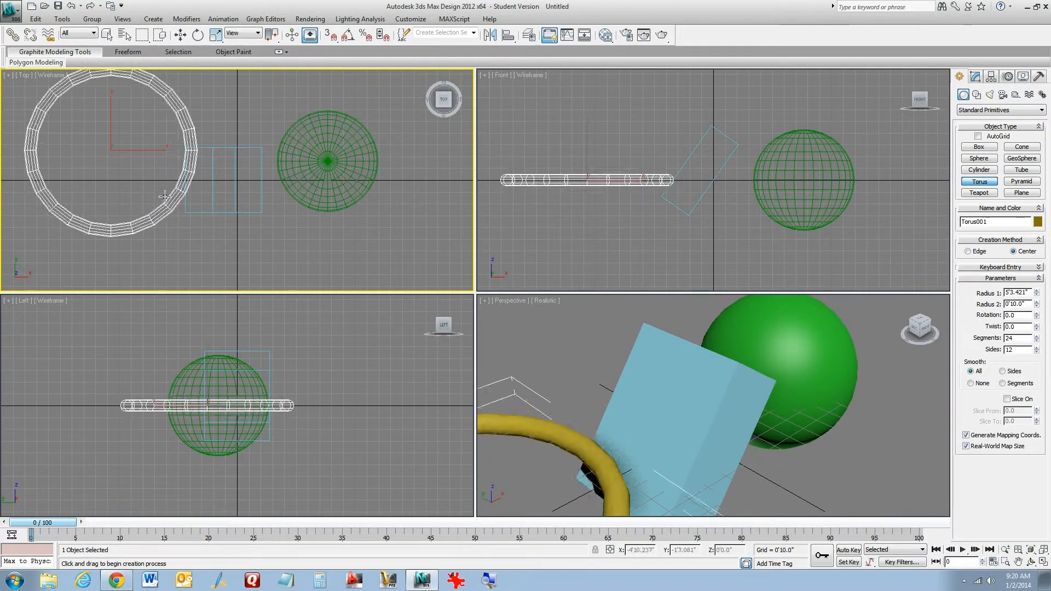
left_click(143, 183)
Move the torus slightly to the left in the Top viewport
left_click(180, 34)
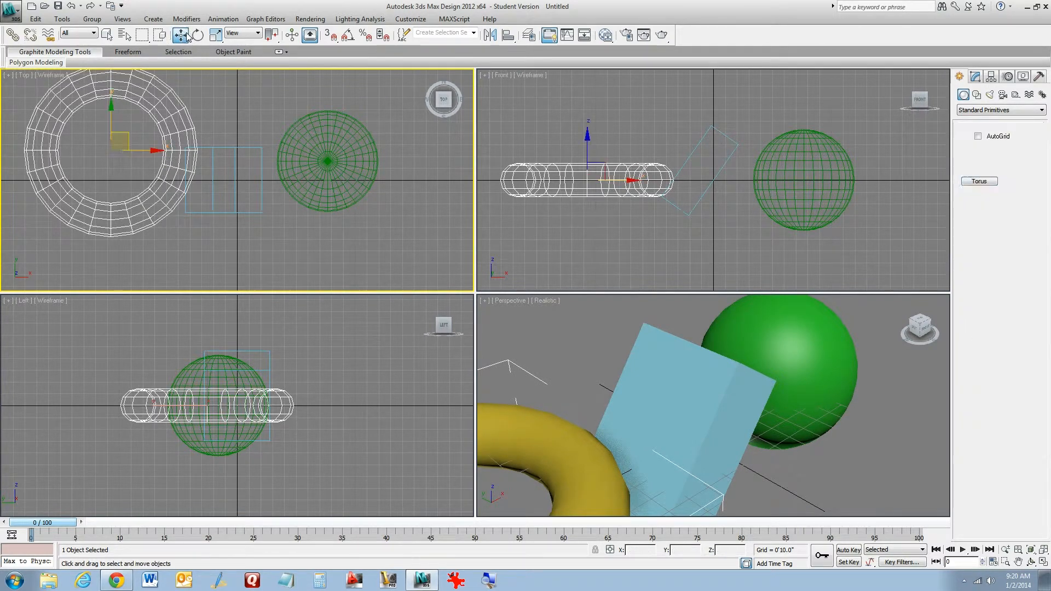
left_click_drag(118, 142, 93, 141)
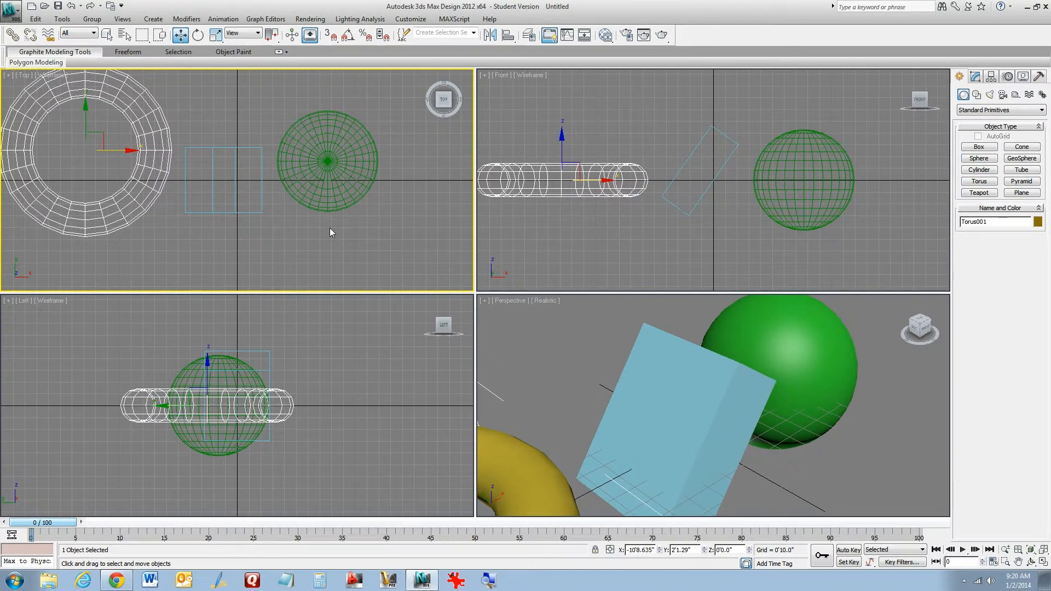
Window-select the torus, box and sphere in the Top viewport, then clear the selection
middle_click_drag(330, 232, 365, 250)
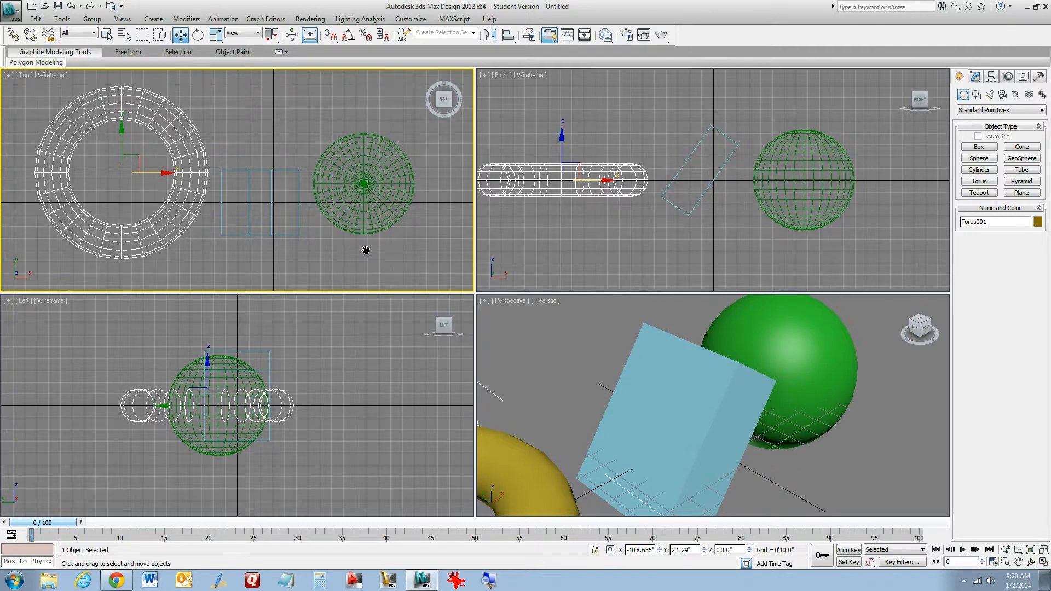
scroll(384, 249, "down", 3)
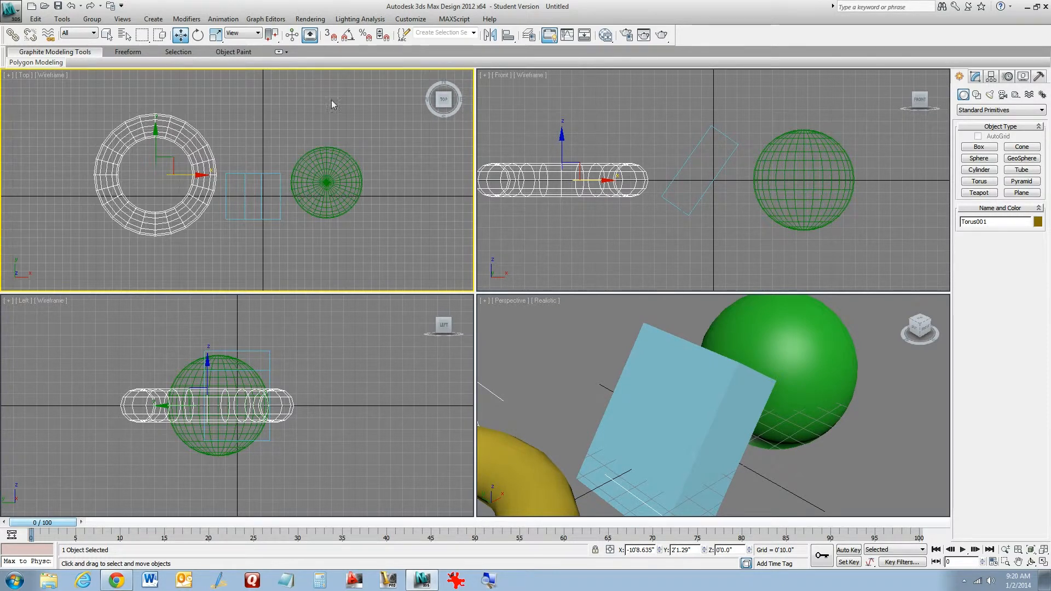
left_click_drag(205, 253, 28, 273)
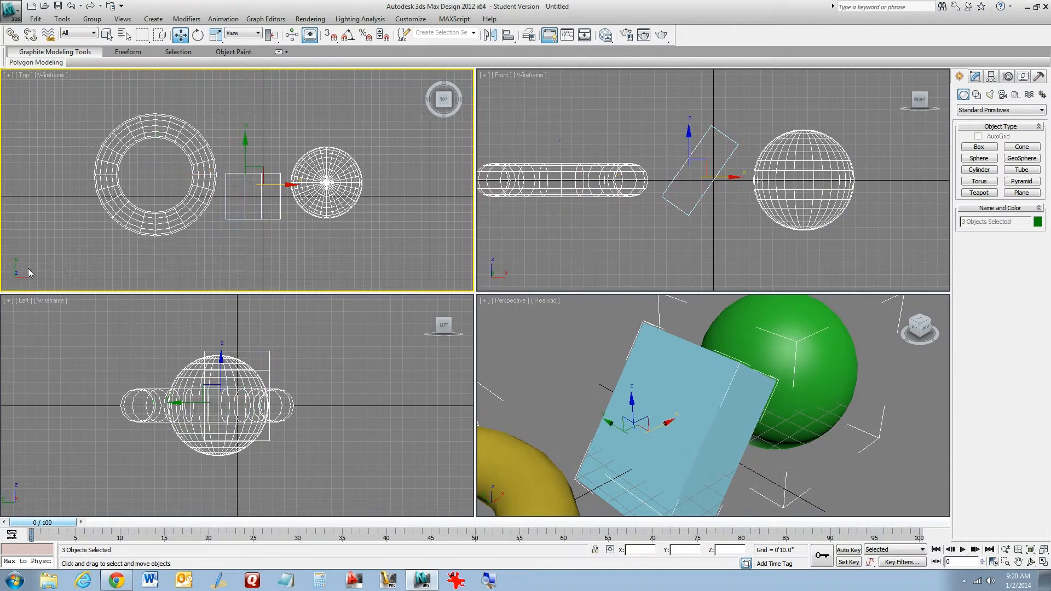
left_click(319, 262)
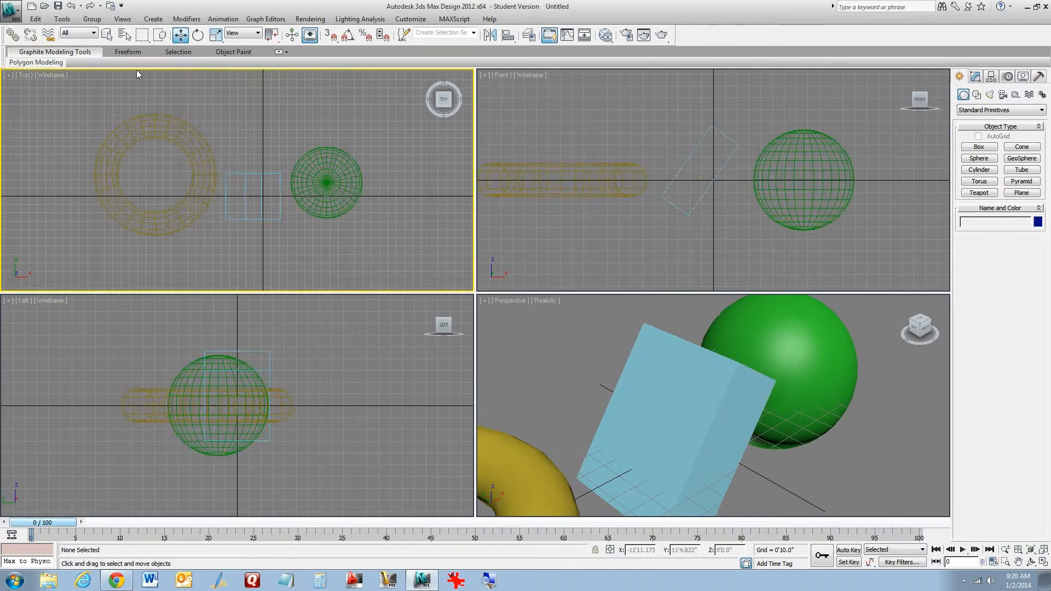
left_click(126, 35)
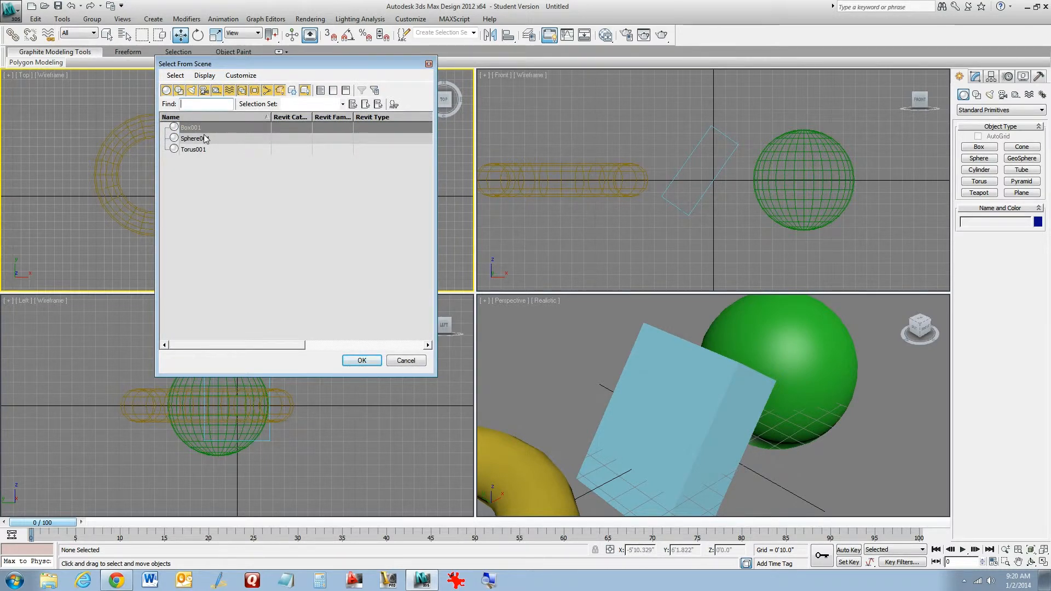
left_click(202, 151, "shift")
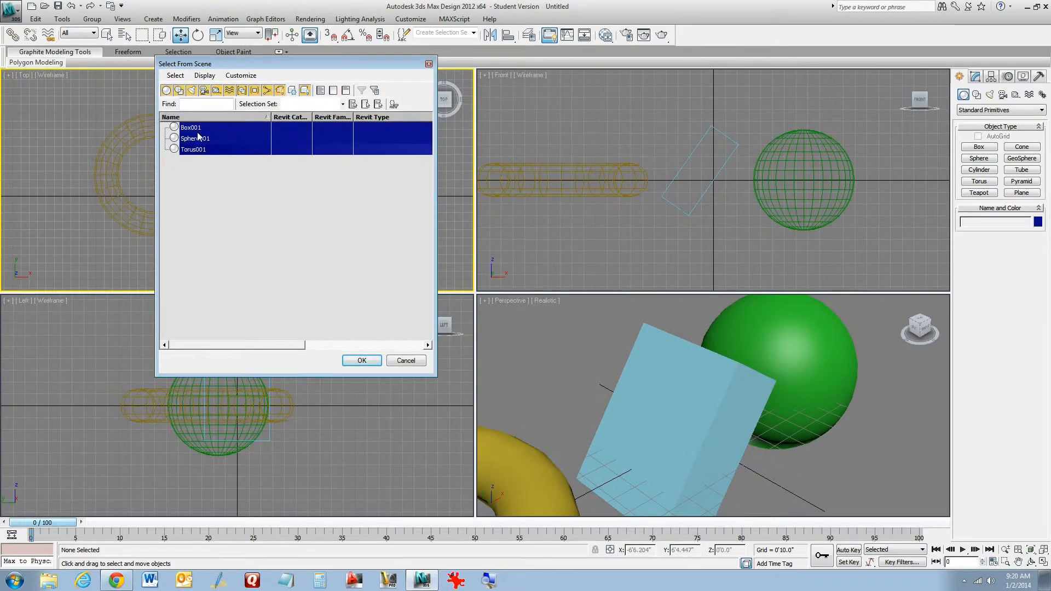
left_click(201, 150, "ctrl")
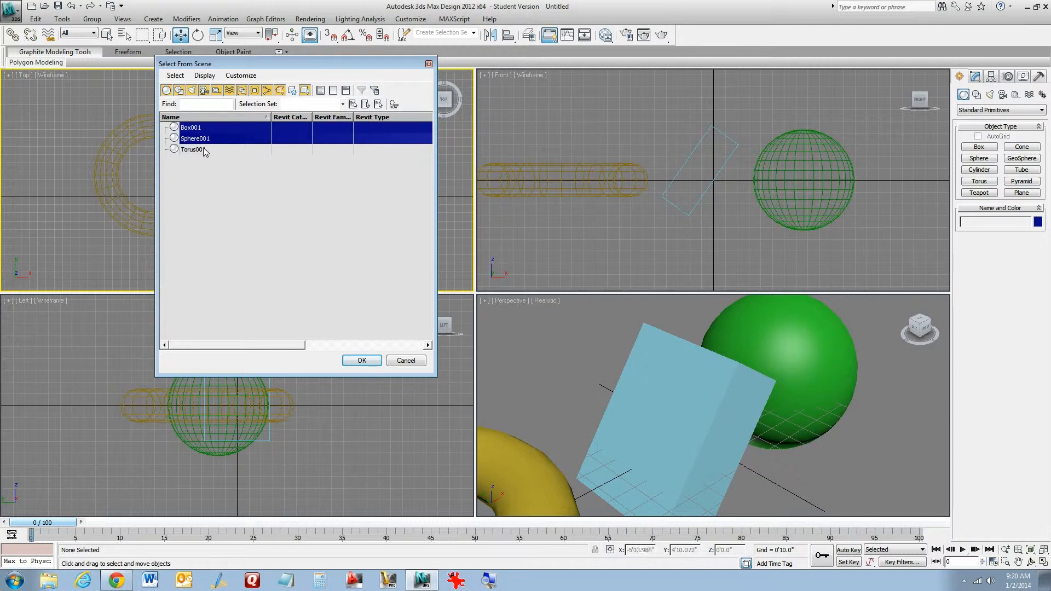
left_click(201, 149, "ctrl")
left_click(197, 140, "ctrl")
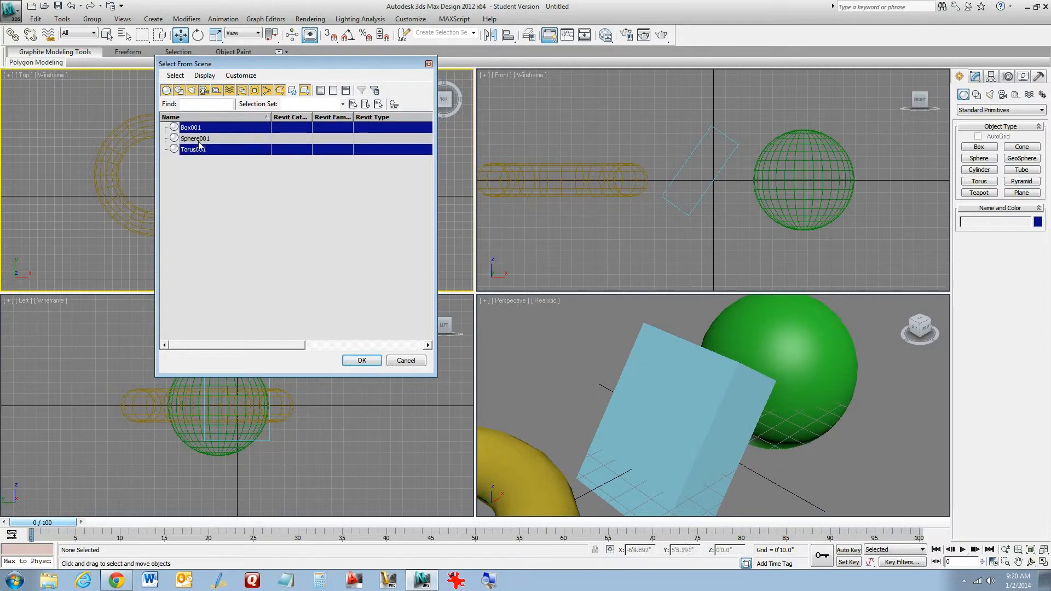
left_click(198, 142, "ctrl")
left_click(194, 130, "ctrl")
left_click(195, 141, "ctrl")
left_click(197, 152, "ctrl")
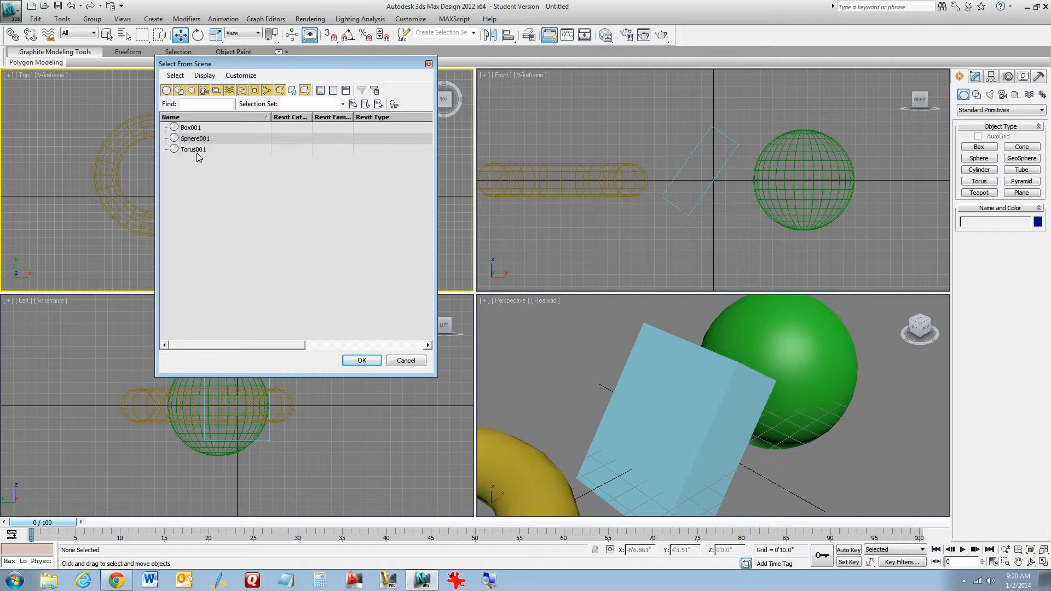
left_click(417, 365)
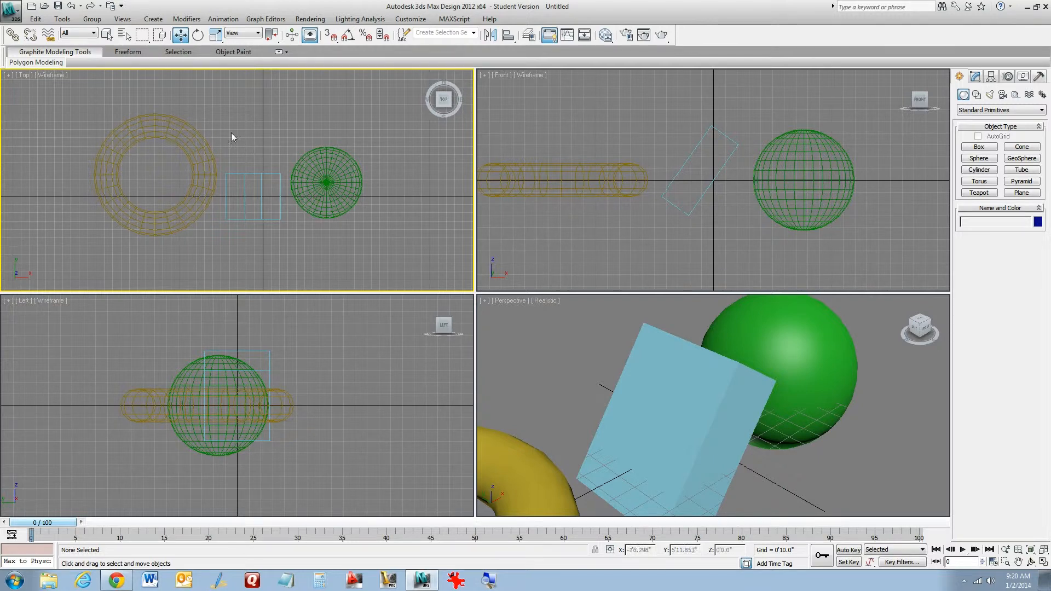
left_click(92, 20)
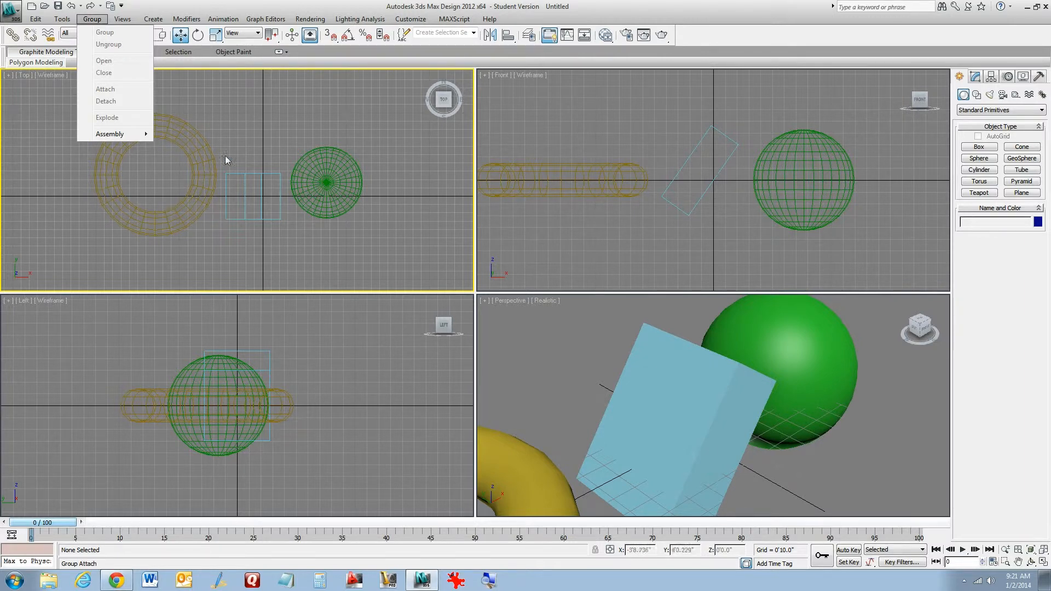
left_click(201, 2)
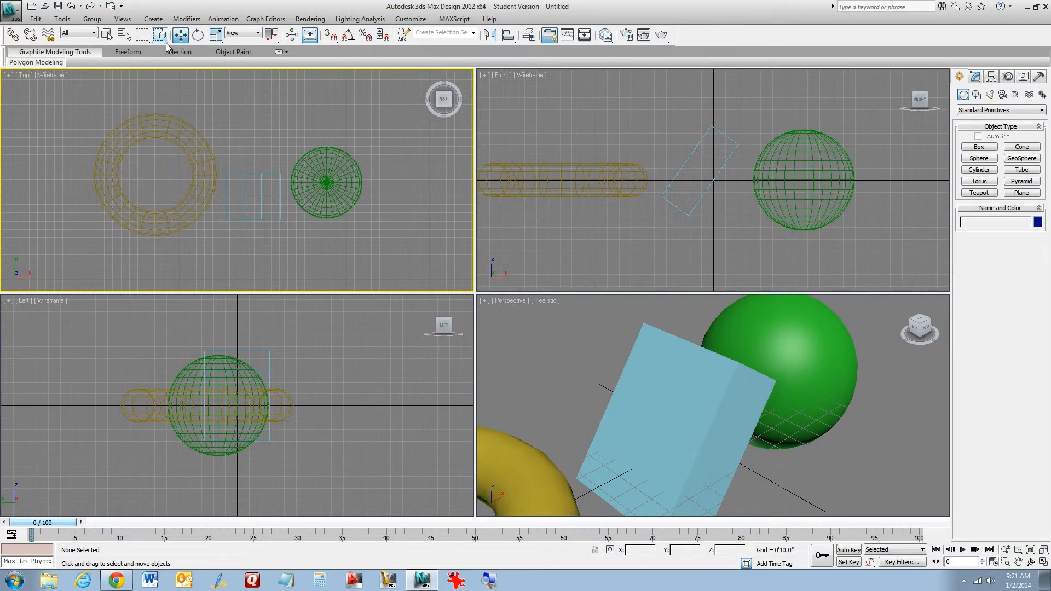
left_click(97, 22)
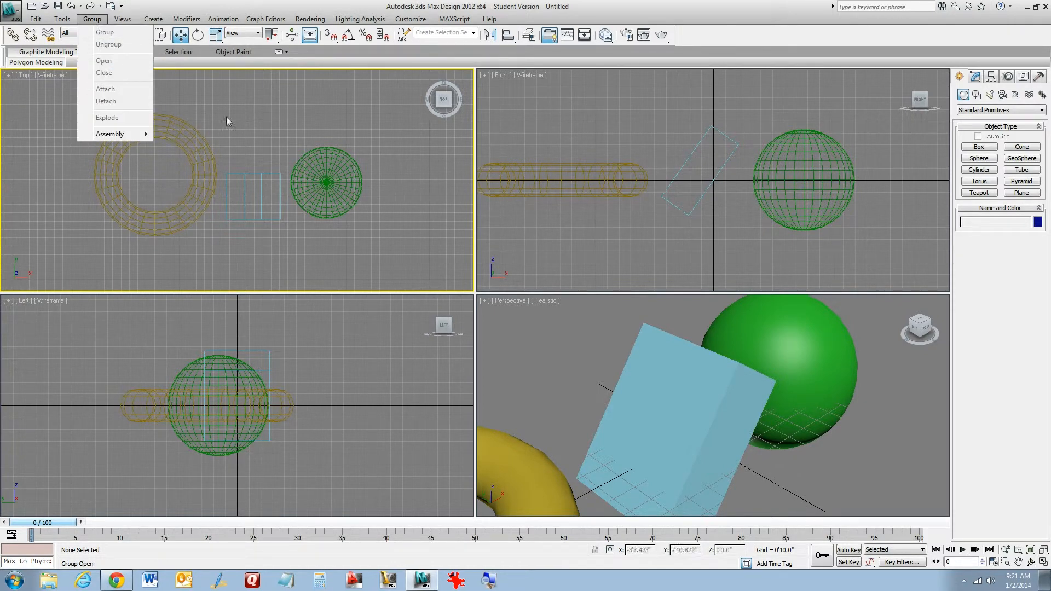
left_click(288, 3)
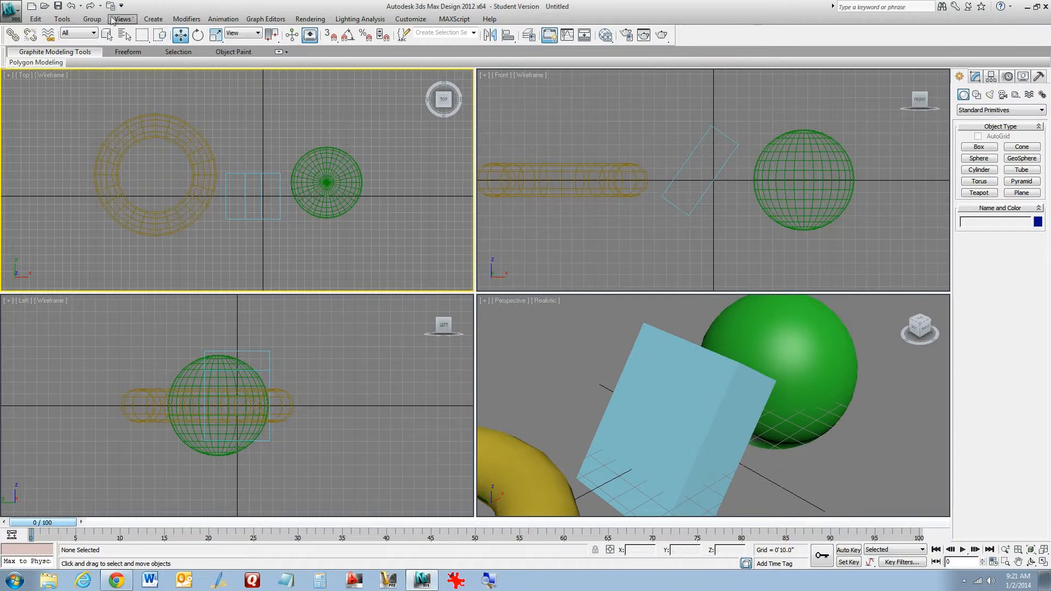
left_click(92, 18)
mouse_move(153, 19)
left_click(214, 5)
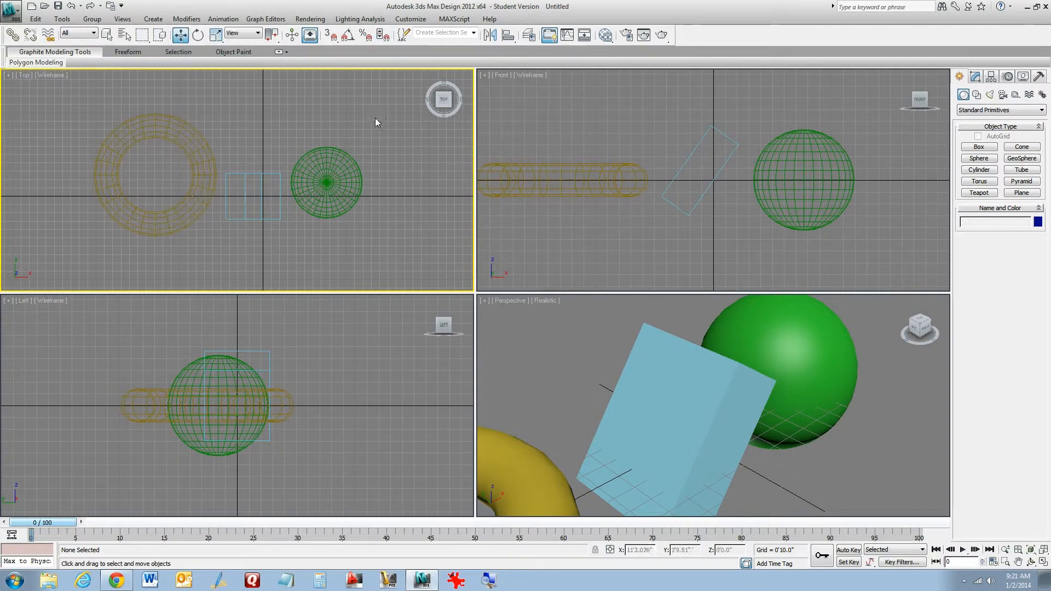
Window-select all three objects and save them as the named selection set set1
left_click_drag(379, 112, 46, 234)
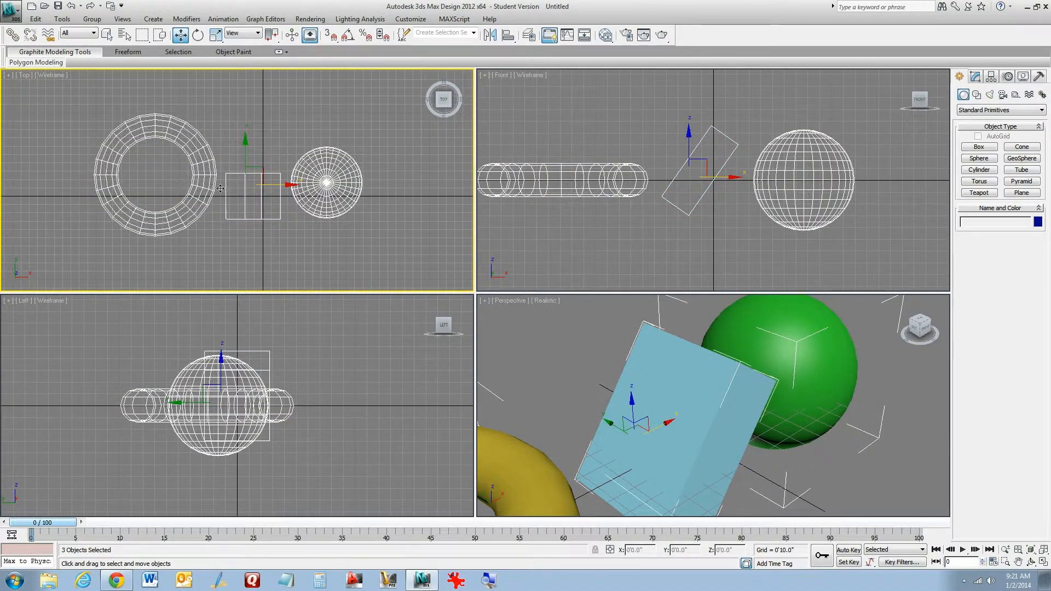
left_click(462, 32)
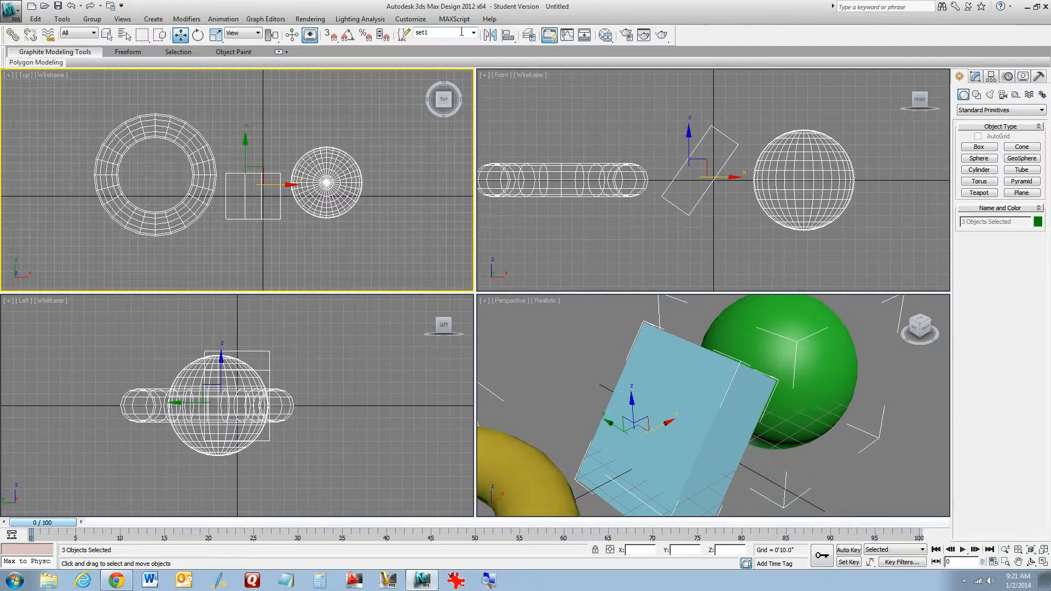
left_click(395, 133)
Select the sphere and move it up toward the top of the Top viewport
left_click(327, 176)
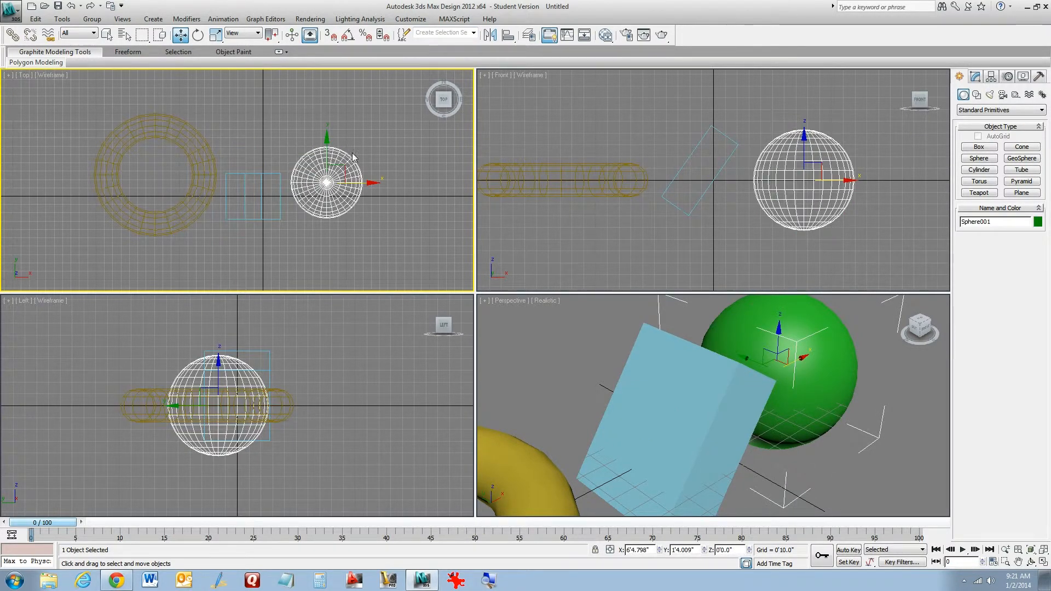
left_click_drag(336, 174, 381, 95)
middle_click_drag(369, 186, 374, 193)
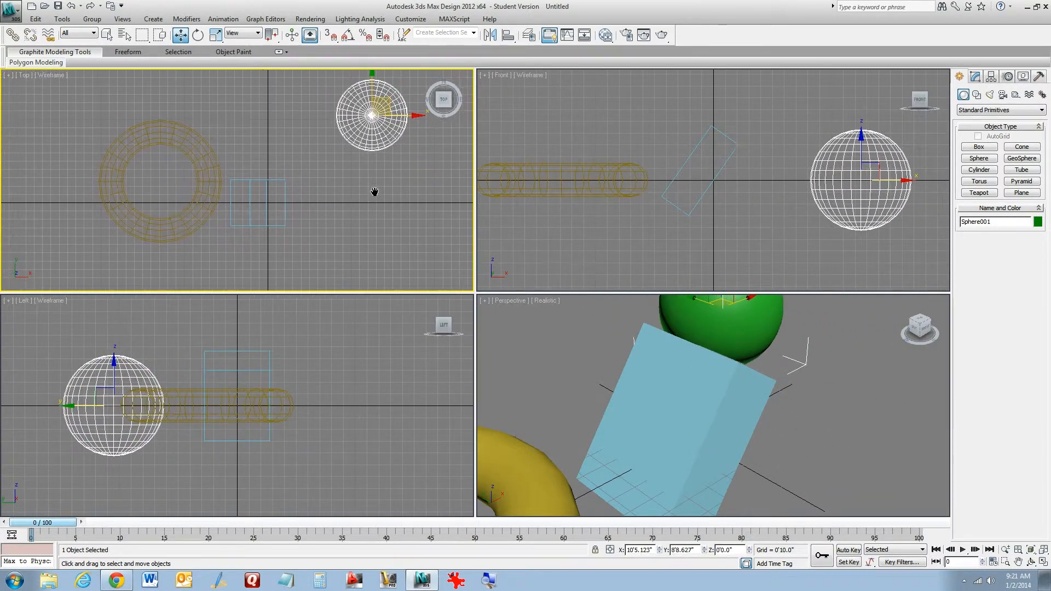
scroll(370, 187, "down", 5)
left_click_drag(301, 137, 315, 103)
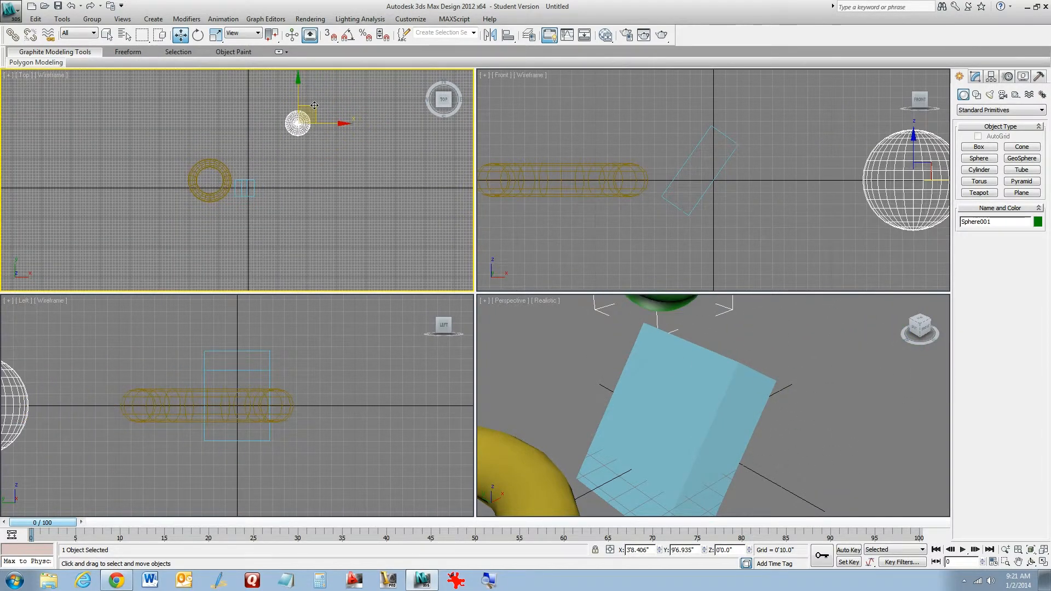
Move the box a little to the right, then deselect it
left_click(250, 186)
left_click_drag(242, 181, 282, 185)
left_click(353, 158)
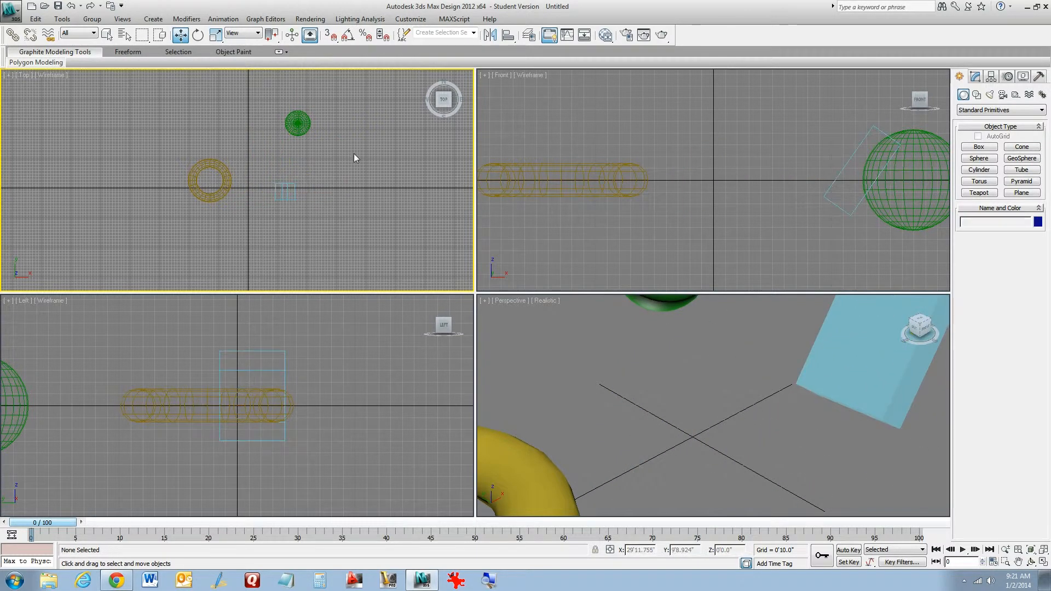
Recall the set1 selection set and move its three objects together up and to the left
left_click(474, 35)
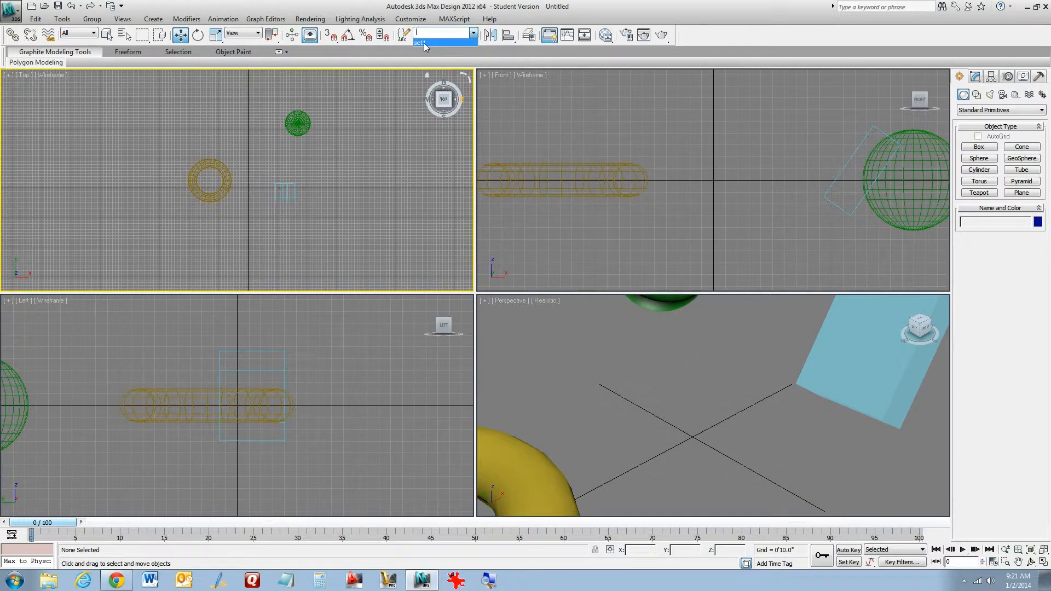
left_click(424, 44)
left_click_drag(276, 147, 260, 171)
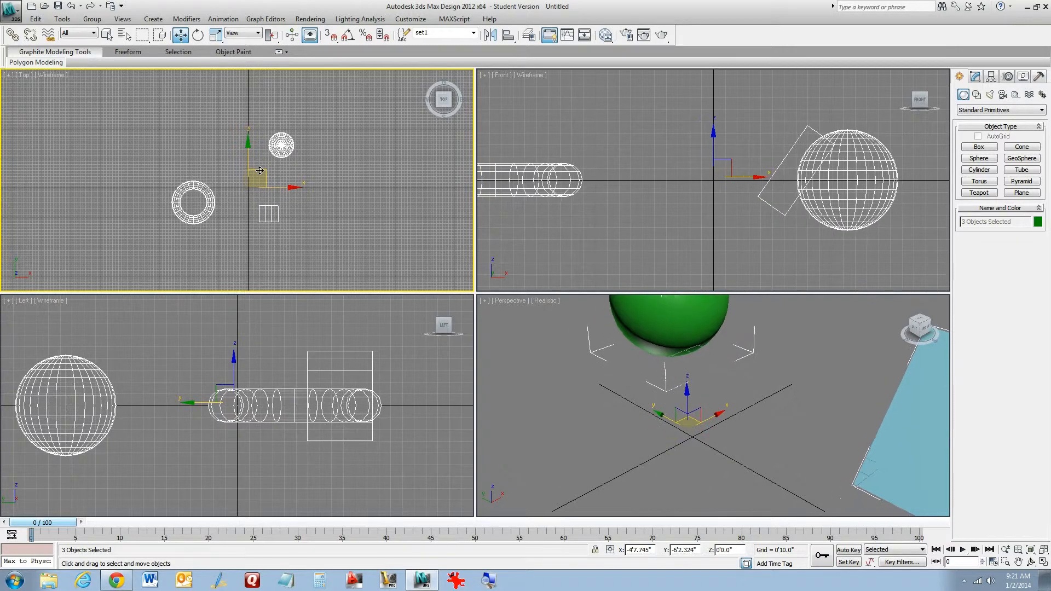
Select the sphere and move it down and to the left, above the torus
scroll(260, 171, "up", 2)
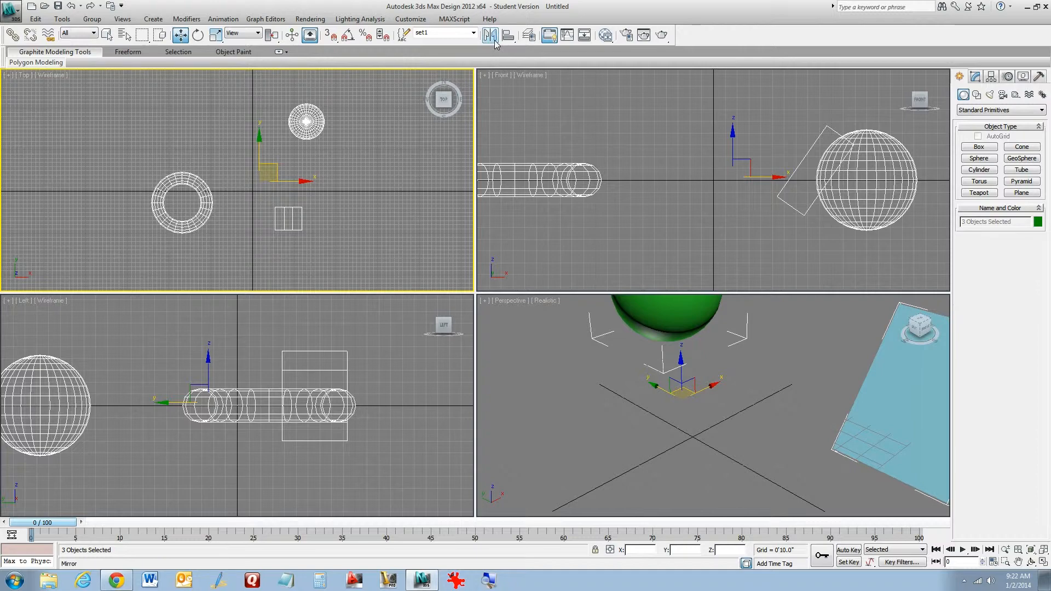
scroll(407, 166, "up", 4)
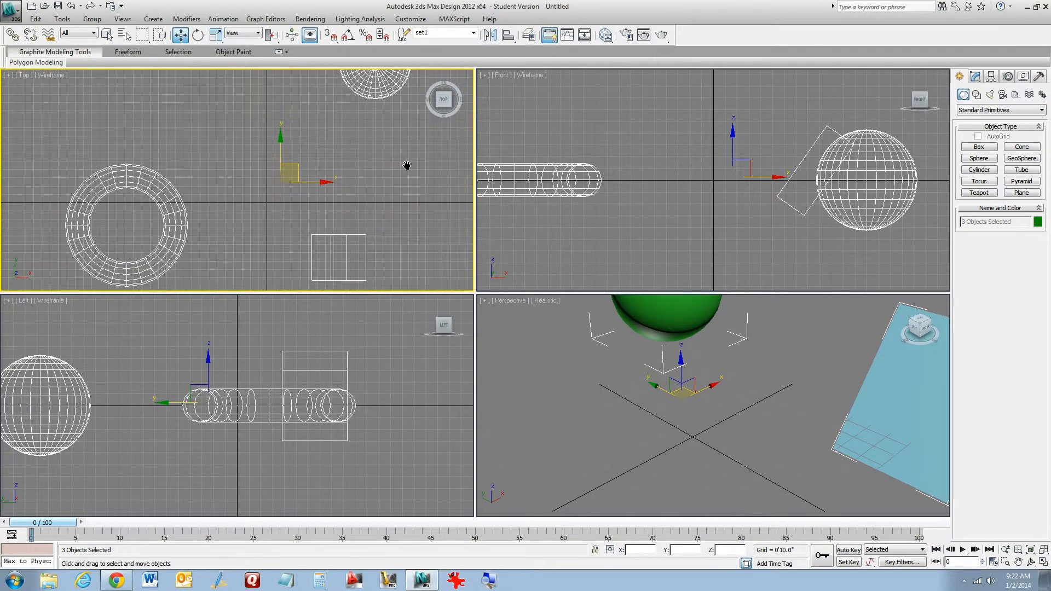
scroll(408, 163, "down", 2)
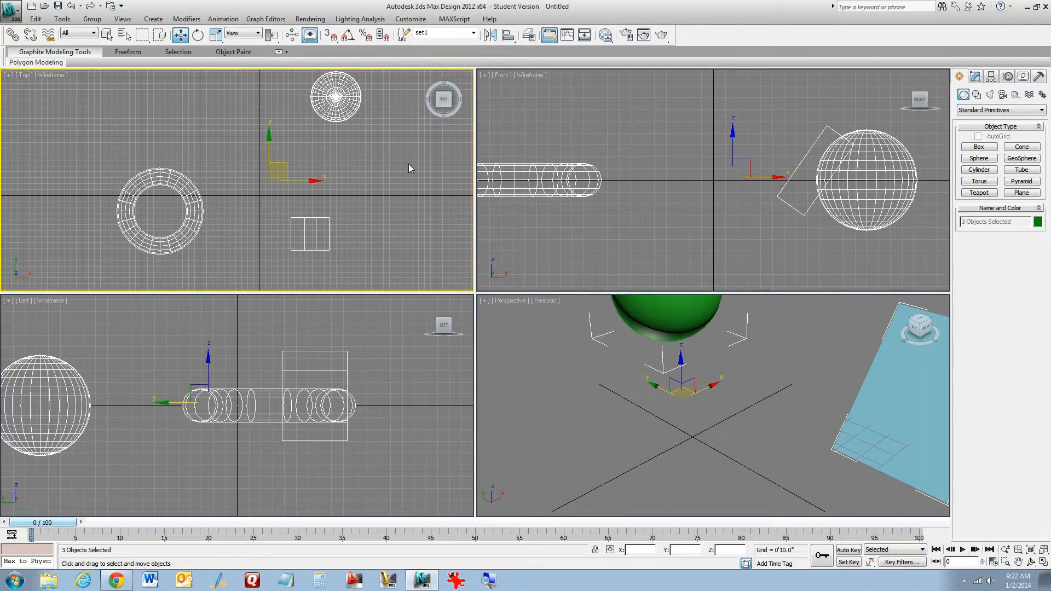
left_click(353, 100)
left_click_drag(345, 92, 236, 151)
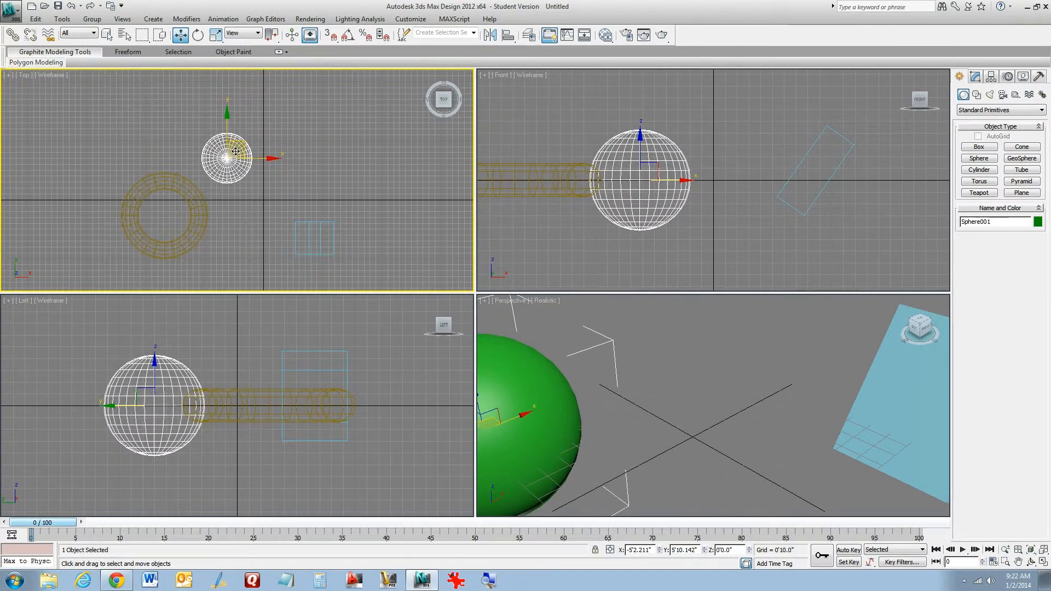
Mirror the selected sphere about the X axis as an instance with an offset of 9'9.448"
left_click(490, 34)
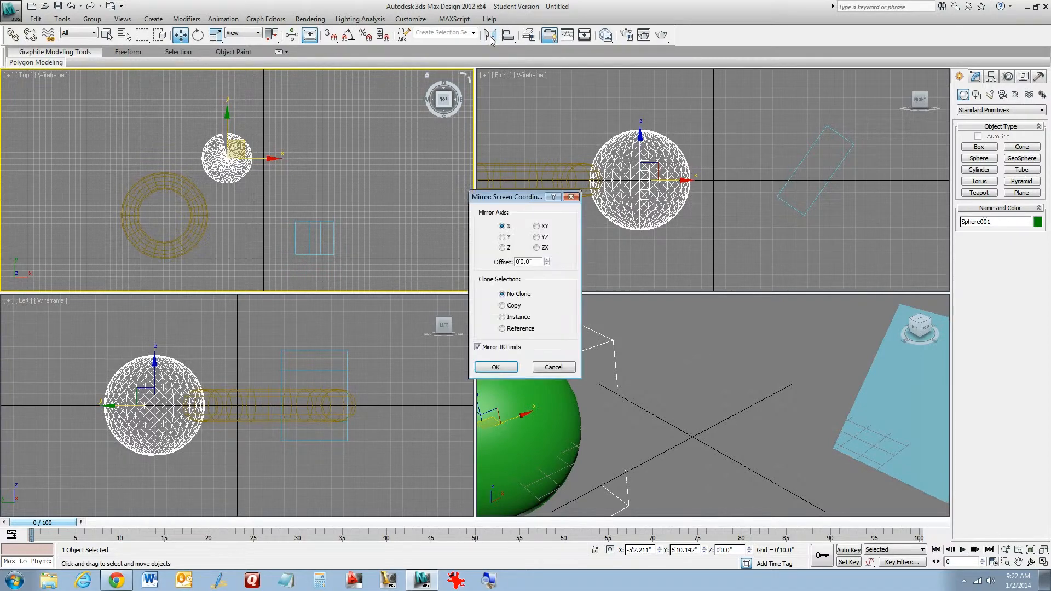
left_click(502, 317)
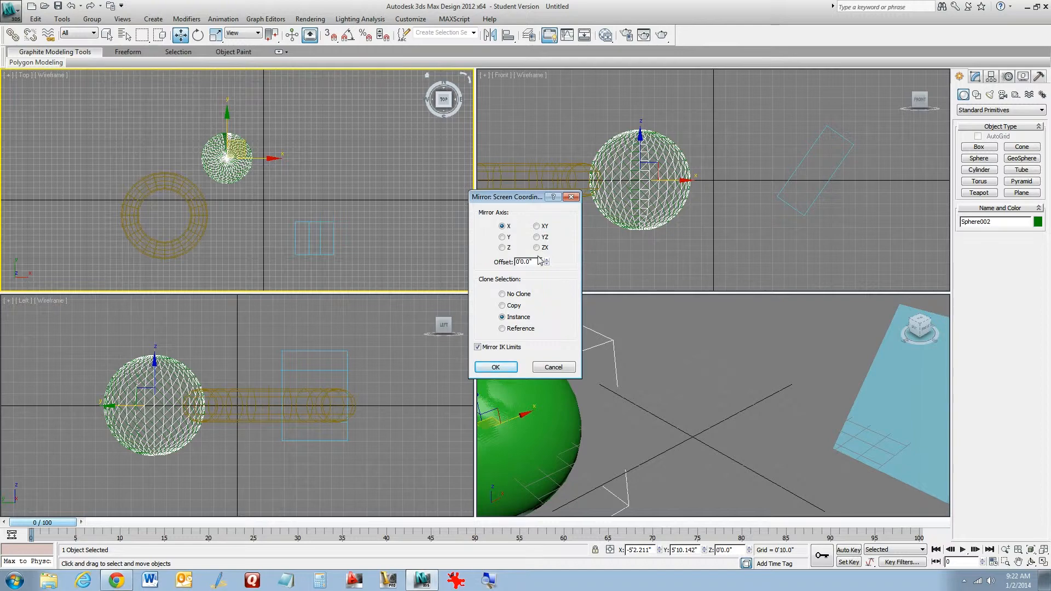
left_click_drag(549, 263, 564, 41)
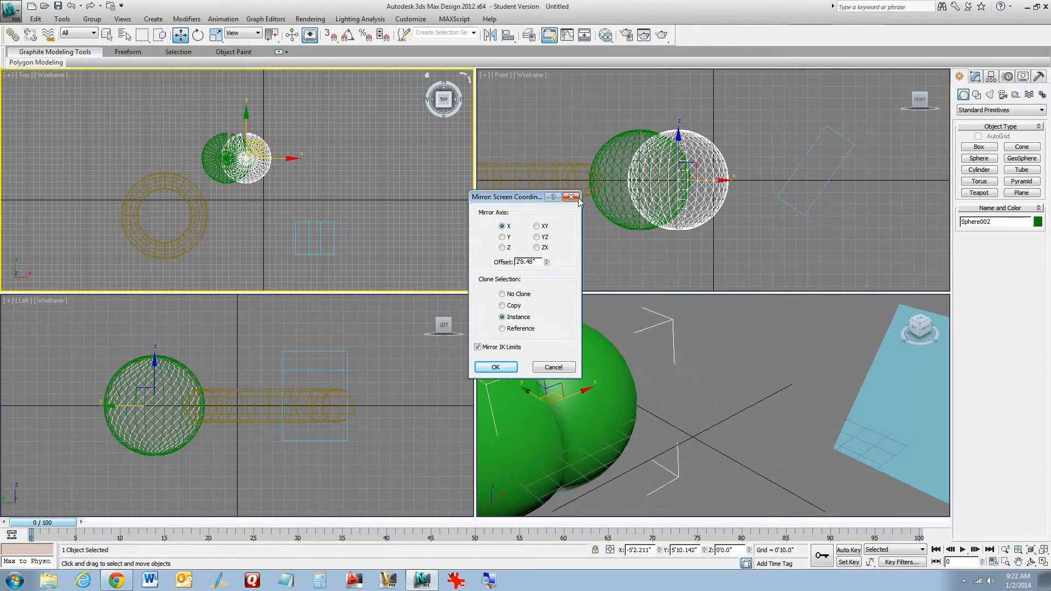
left_click_drag(547, 262, 556, 64)
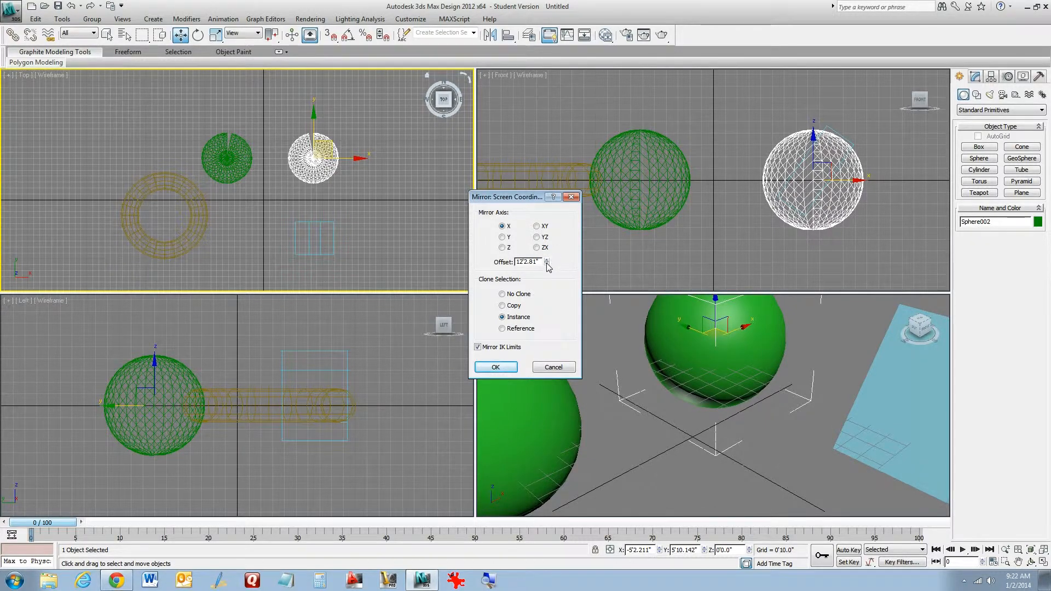
mouse_move(546, 262)
left_mouse_down()
mouse_move(555, 287)
mouse_move(551, 272)
left_mouse_up()
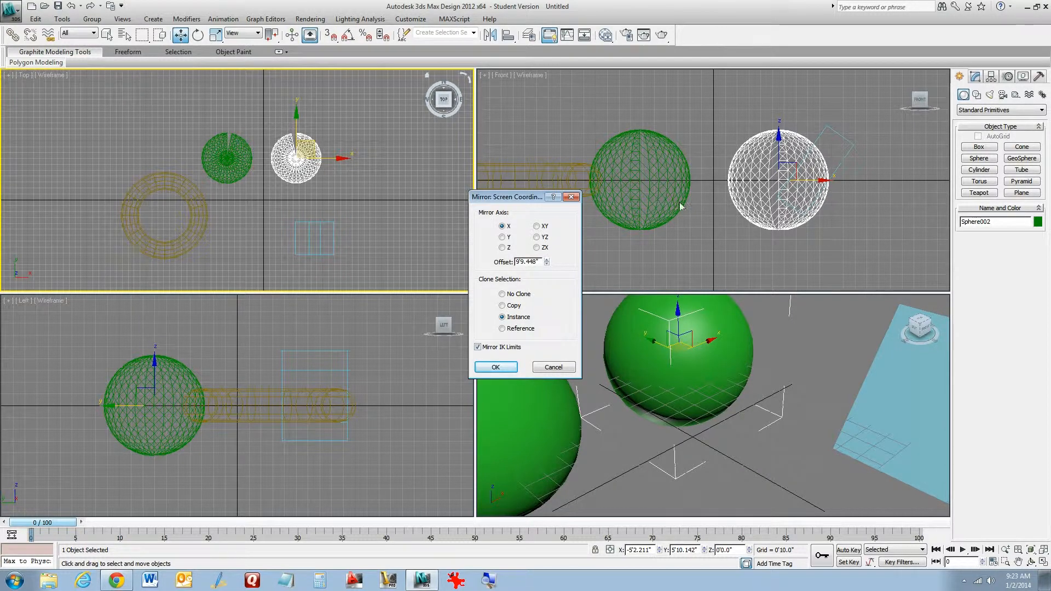
left_click(505, 372)
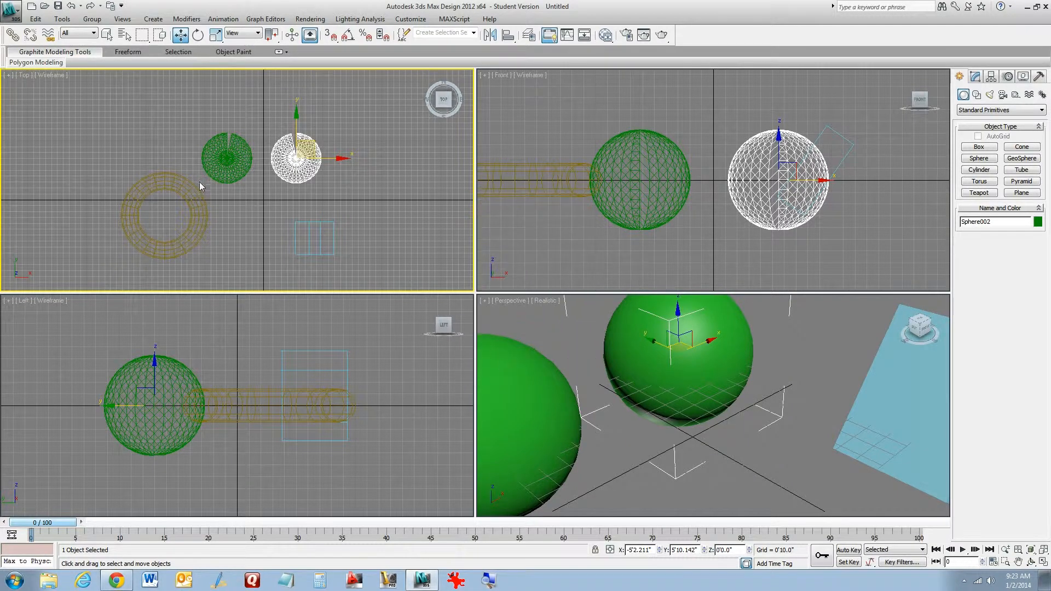
Select the original sphere and set its radius to 76.309"
left_click(229, 155)
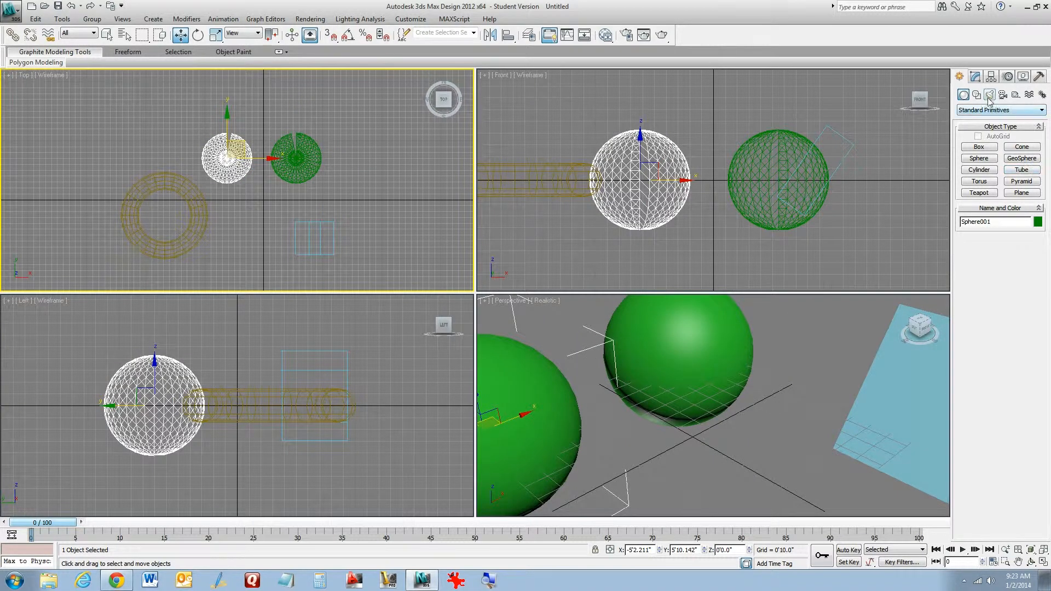
left_click(975, 77)
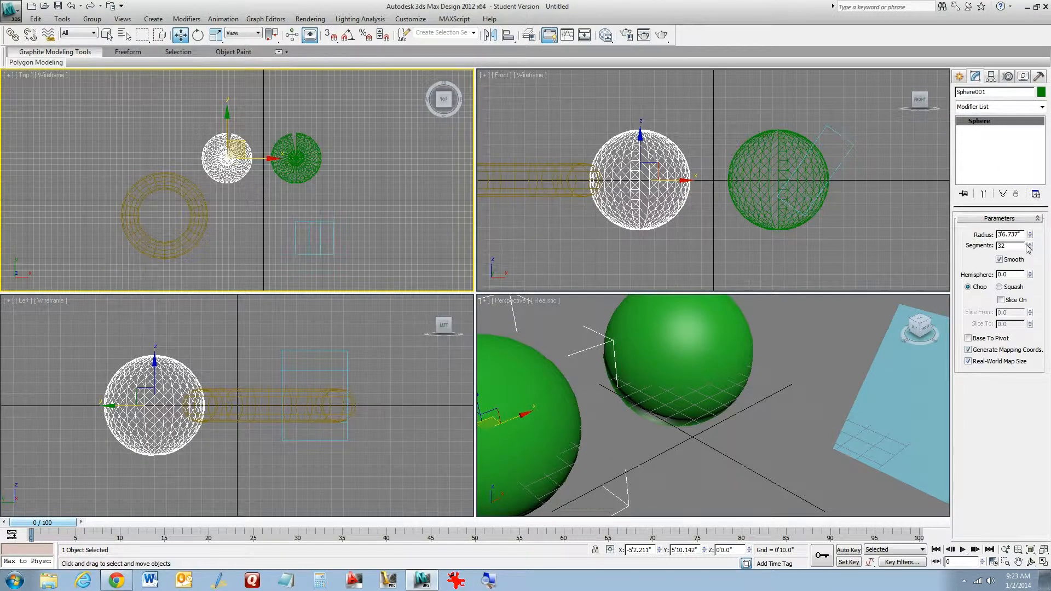
mouse_move(1031, 236)
left_mouse_down()
mouse_move(1032, 257)
mouse_move(1032, 234)
left_mouse_up()
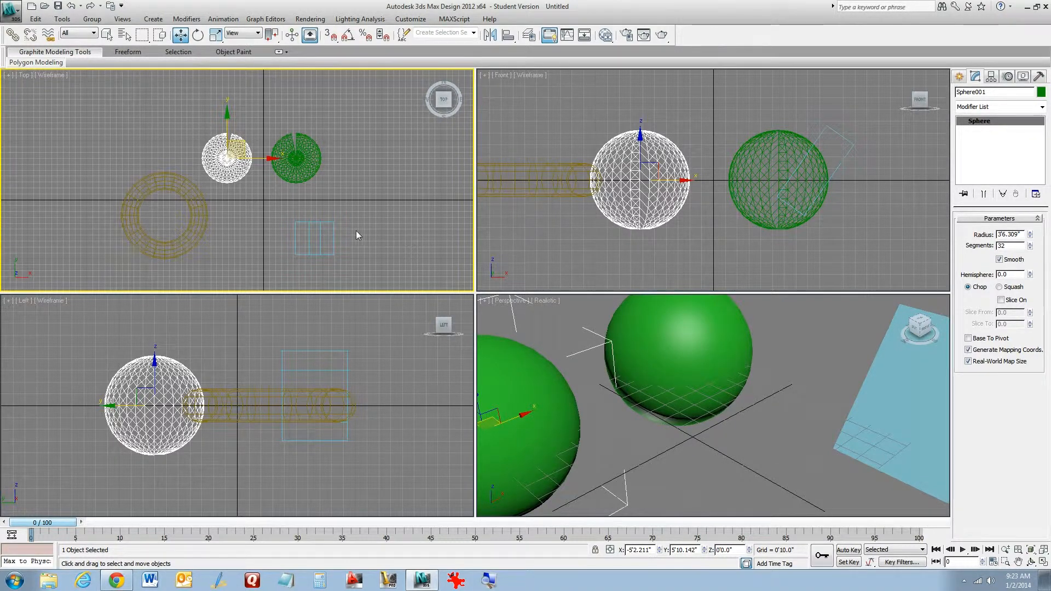
Start aligning the sphere to the box and try the X, Y and Z position options, ending with X and Y
key("alt+a")
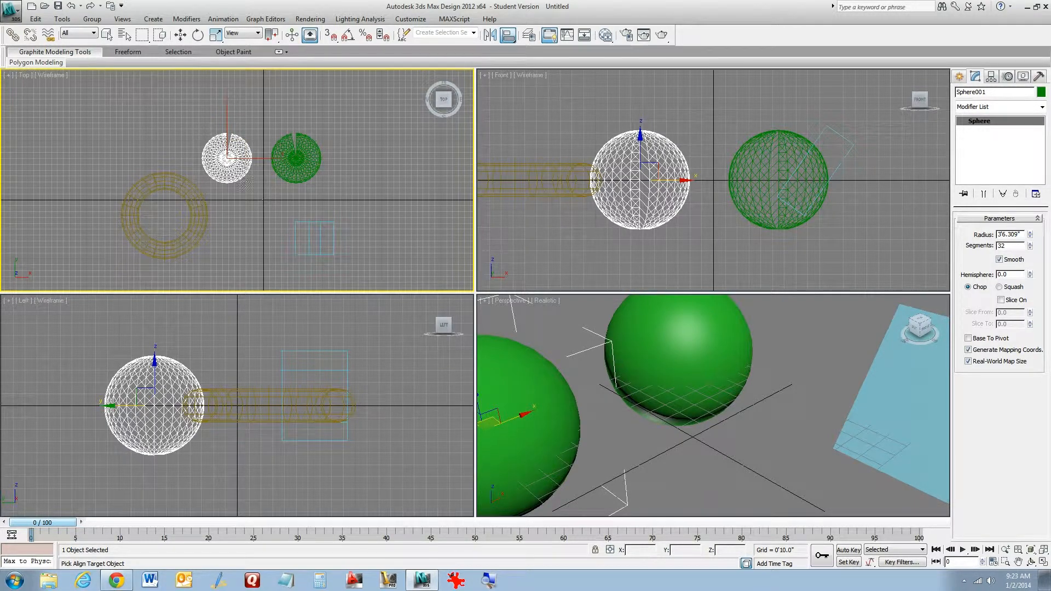
left_click(321, 236)
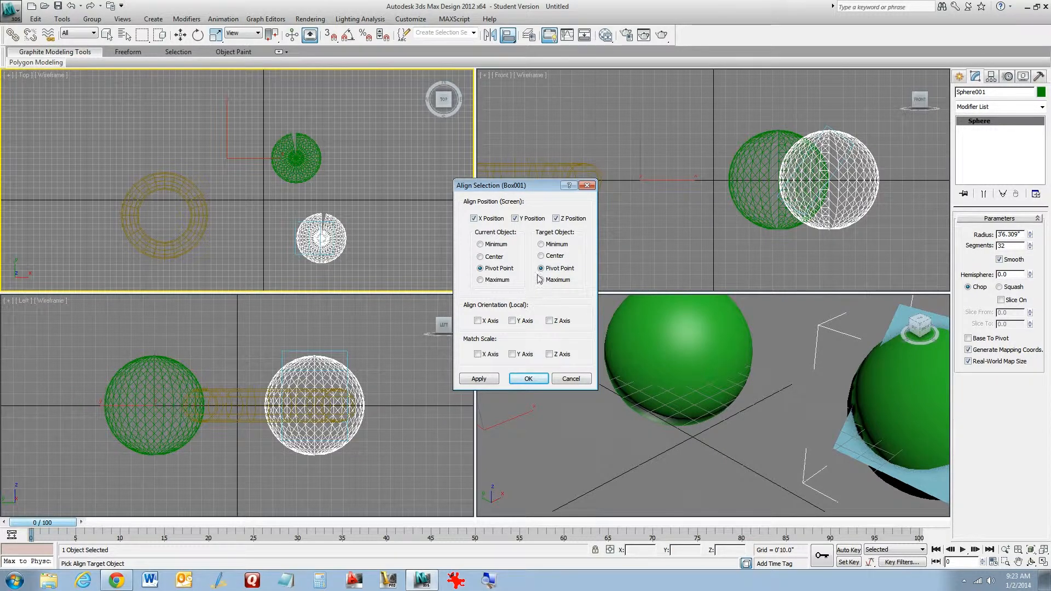
left_click(474, 218)
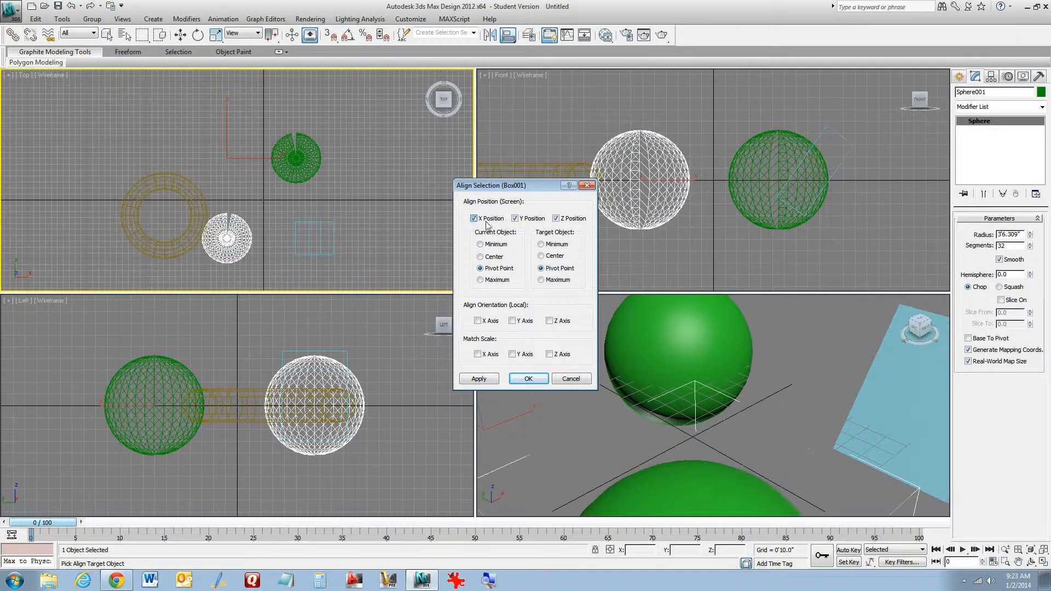
left_click(515, 219)
left_click(557, 219)
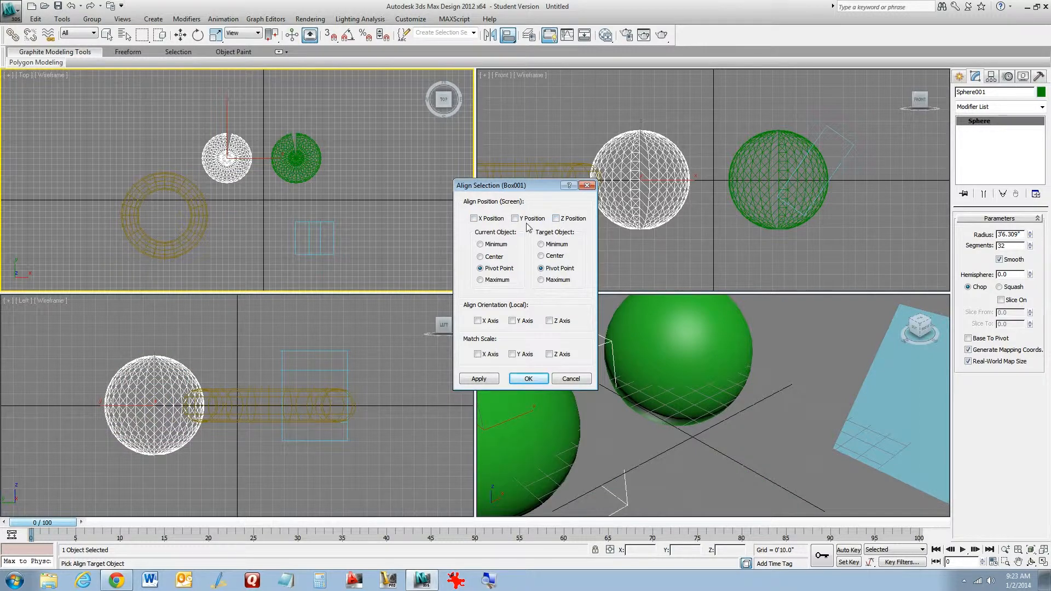
left_click(475, 219)
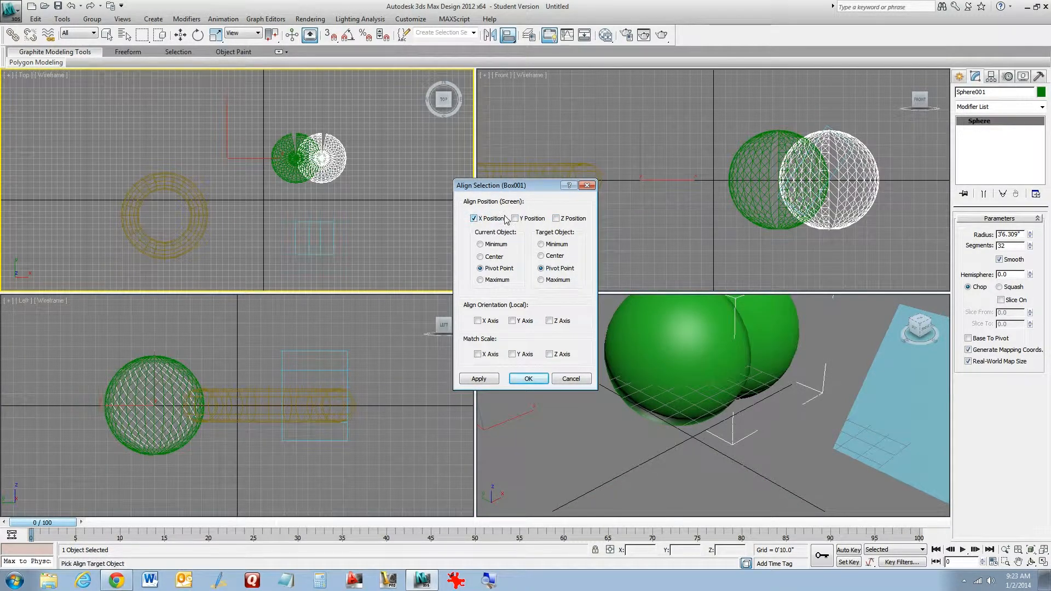
left_click(474, 219)
left_click(515, 218)
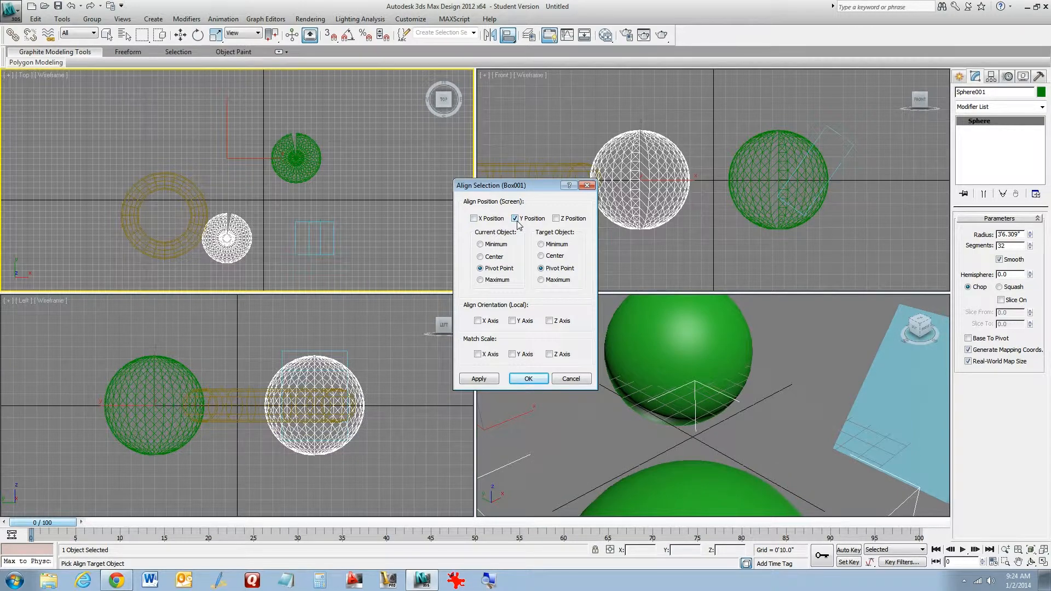
left_click(474, 219)
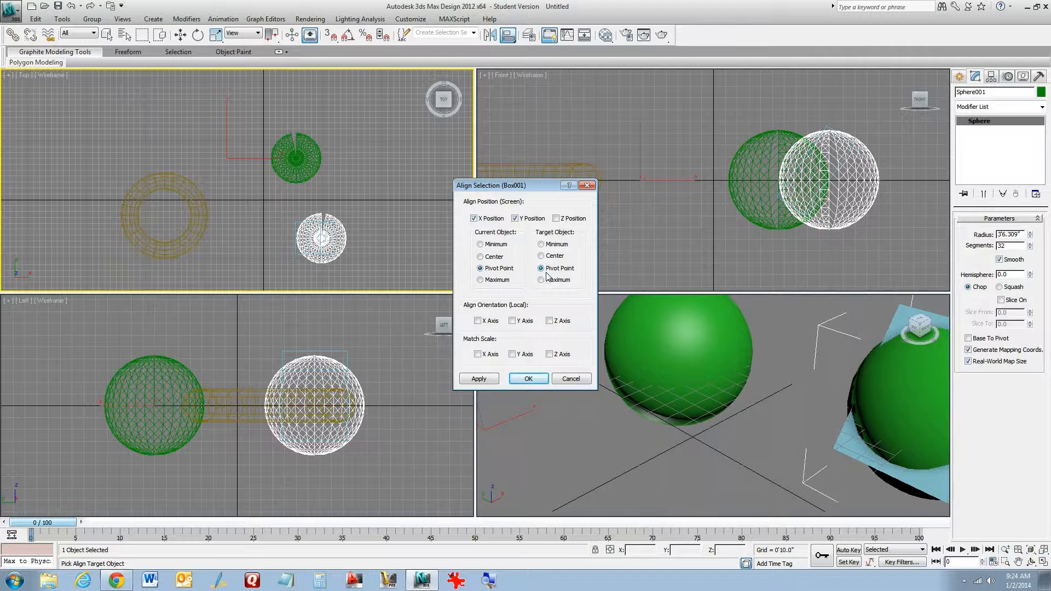
Try different alignment points, ending with Minimum on the sphere and Maximum on the box
left_click(490, 247)
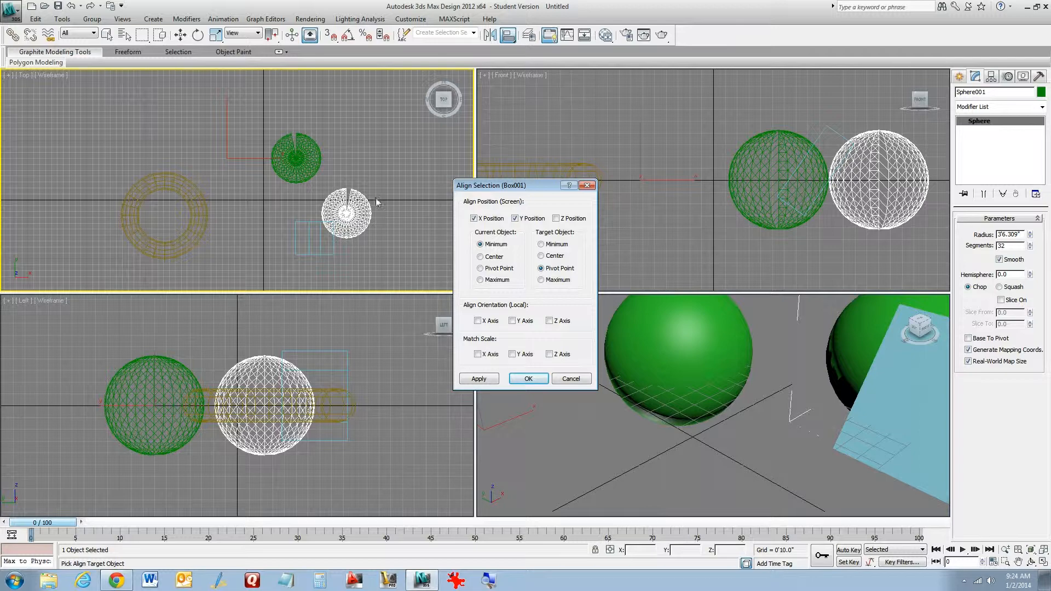
left_click(541, 245)
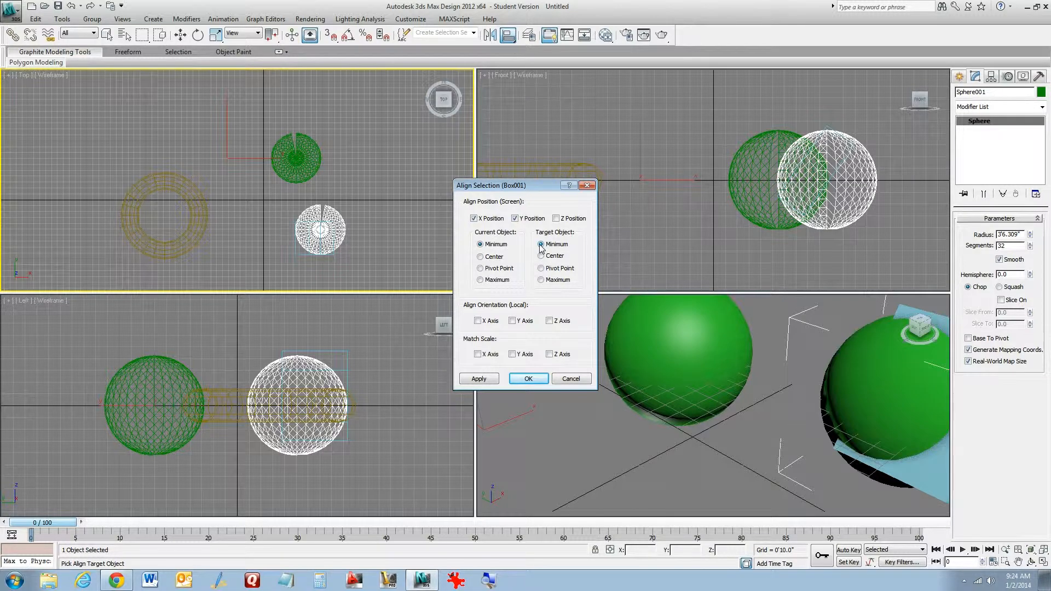
left_click(480, 257)
left_click(480, 268)
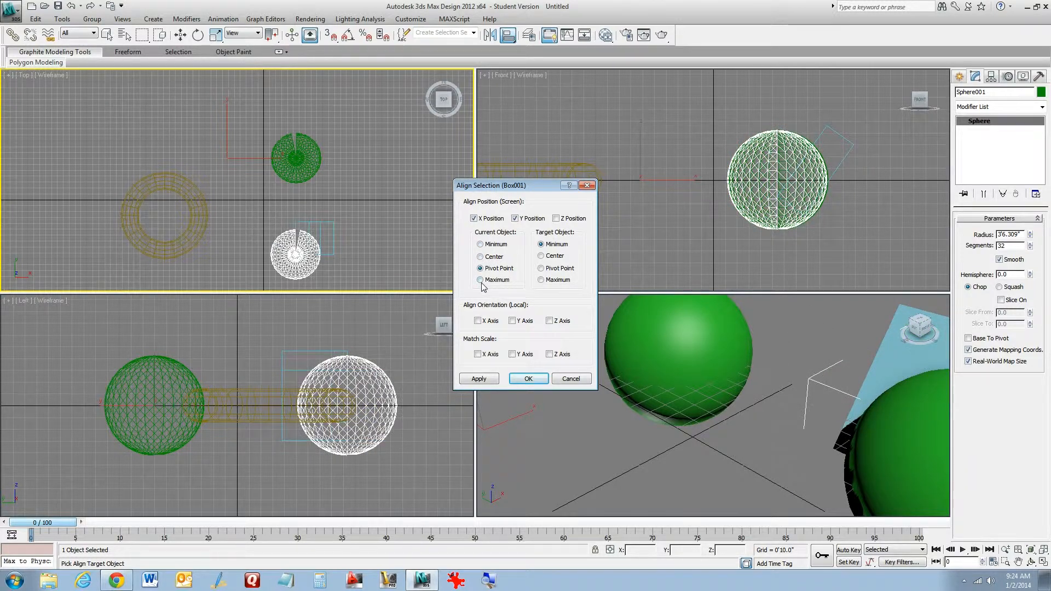
left_click(480, 280)
left_click(545, 282)
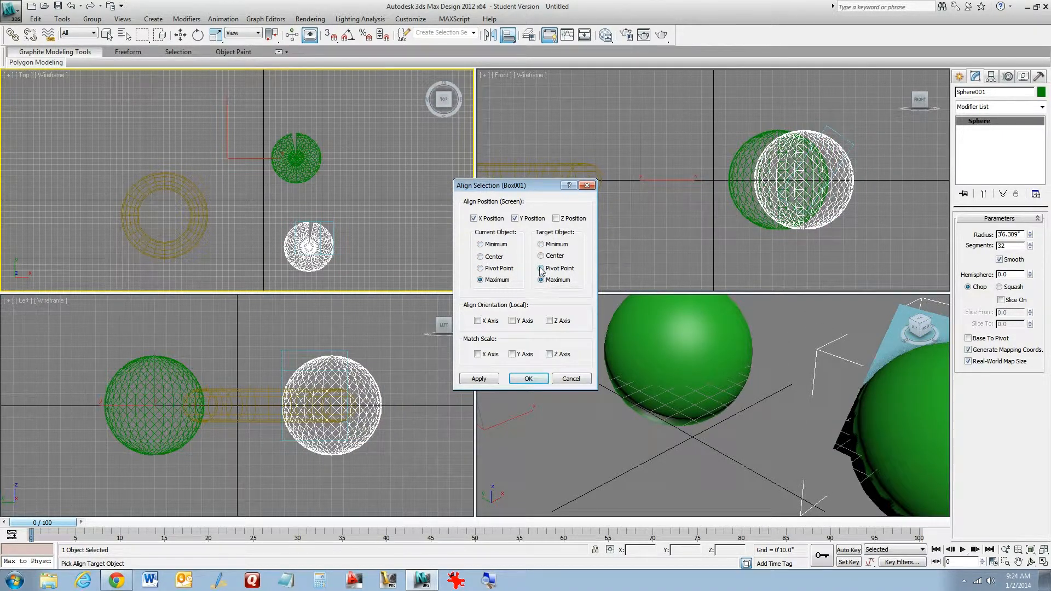
left_click(541, 268)
left_click(541, 256)
left_click(542, 244)
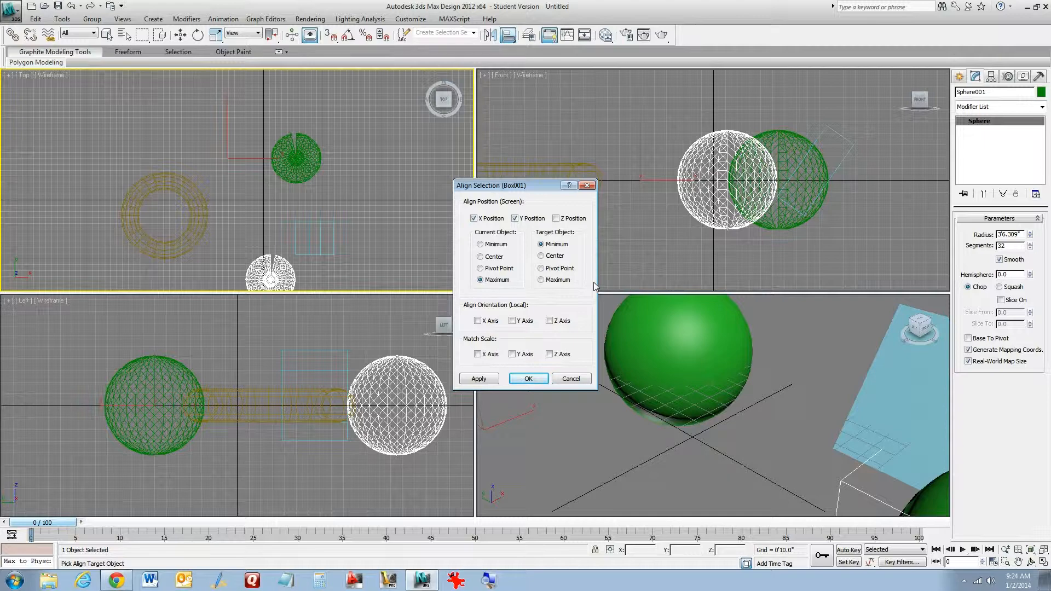
left_click(488, 268)
left_click(481, 244)
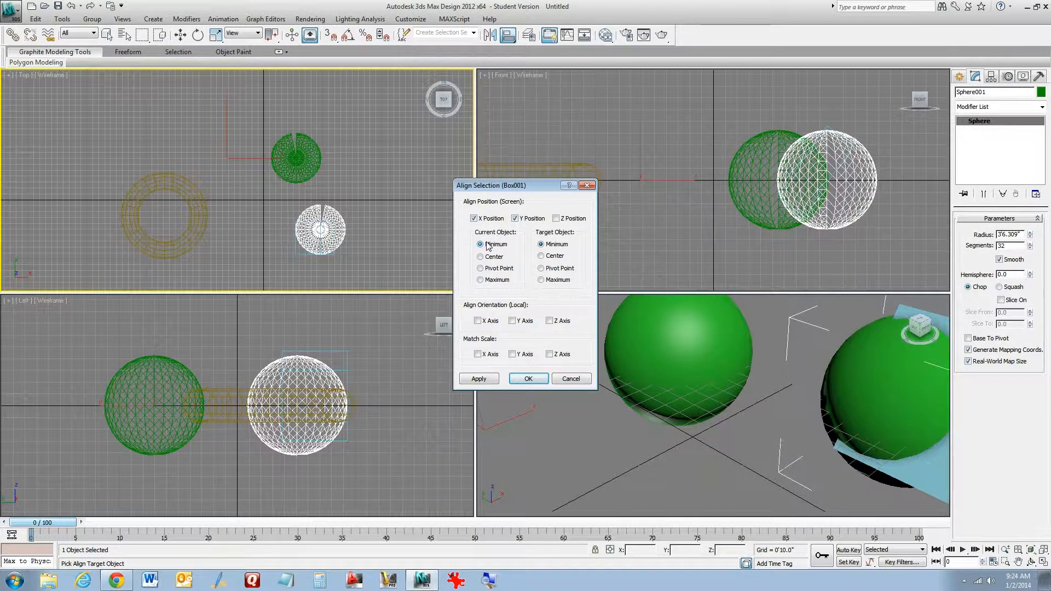
left_click(542, 280)
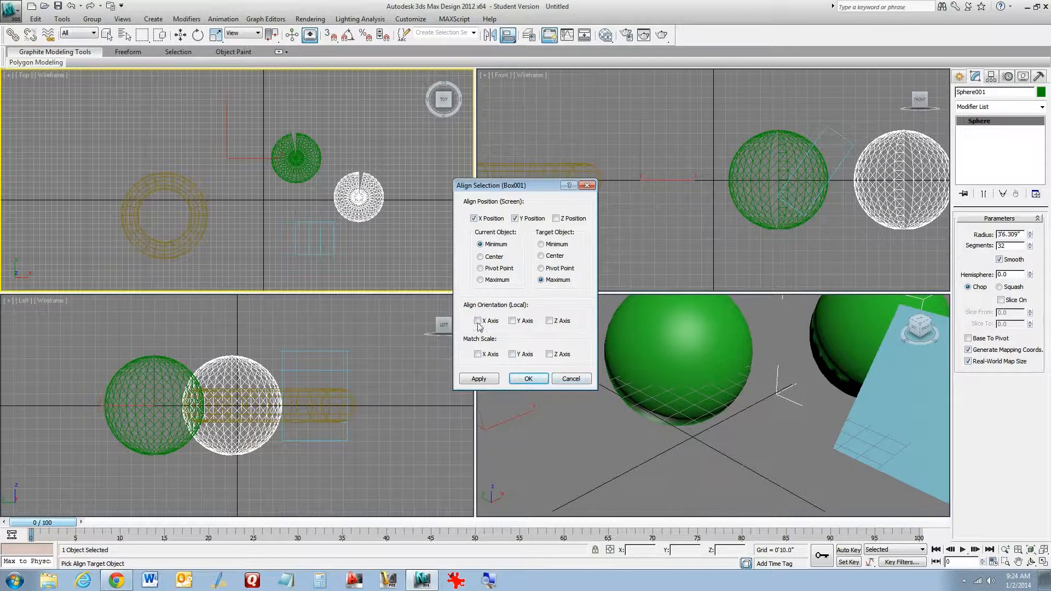
Try Center and Pivot Point on the sphere with Y and Z positions, then cancel the alignment
left_click(493, 257)
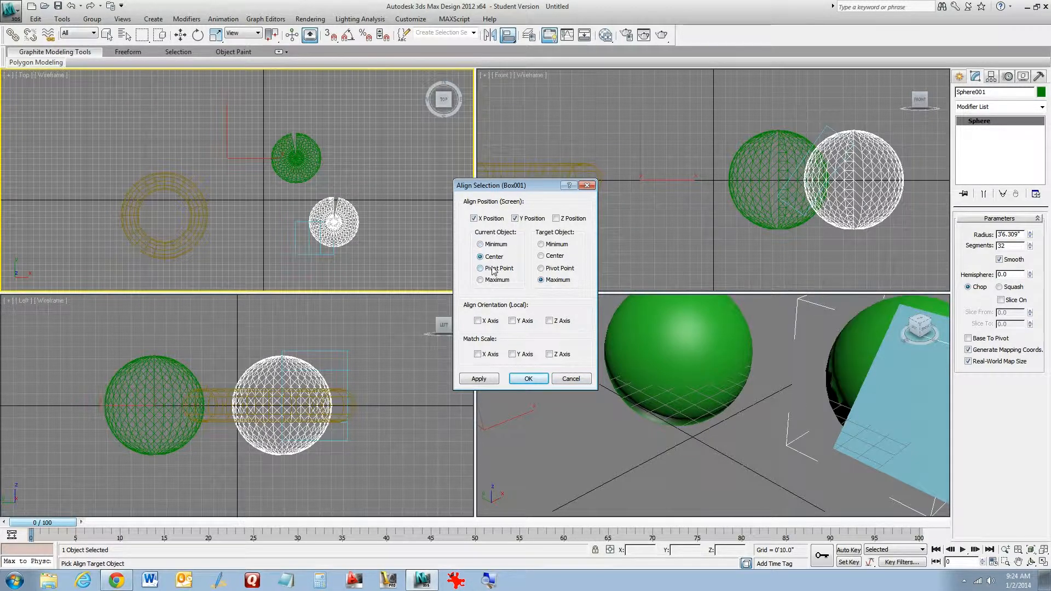
left_click(492, 268)
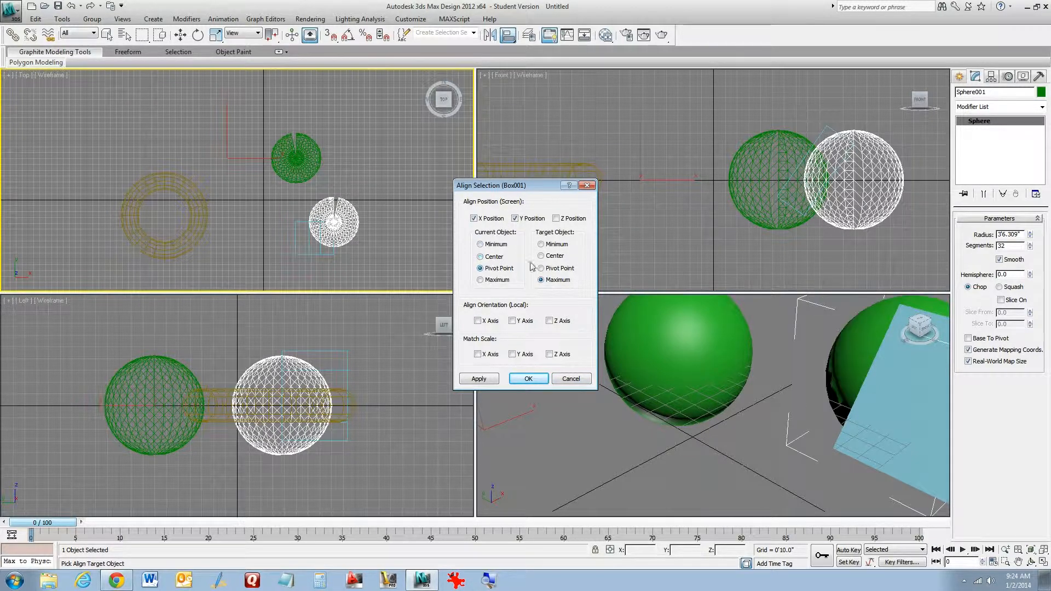
left_click(556, 219)
left_click(557, 219)
left_click(515, 219)
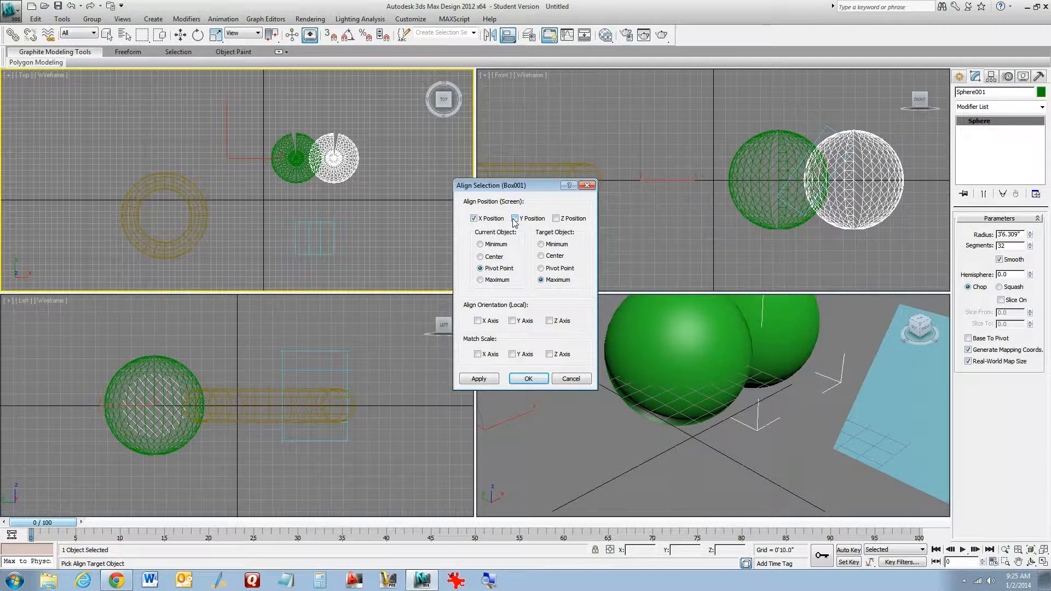
left_click(474, 219)
left_click(516, 219)
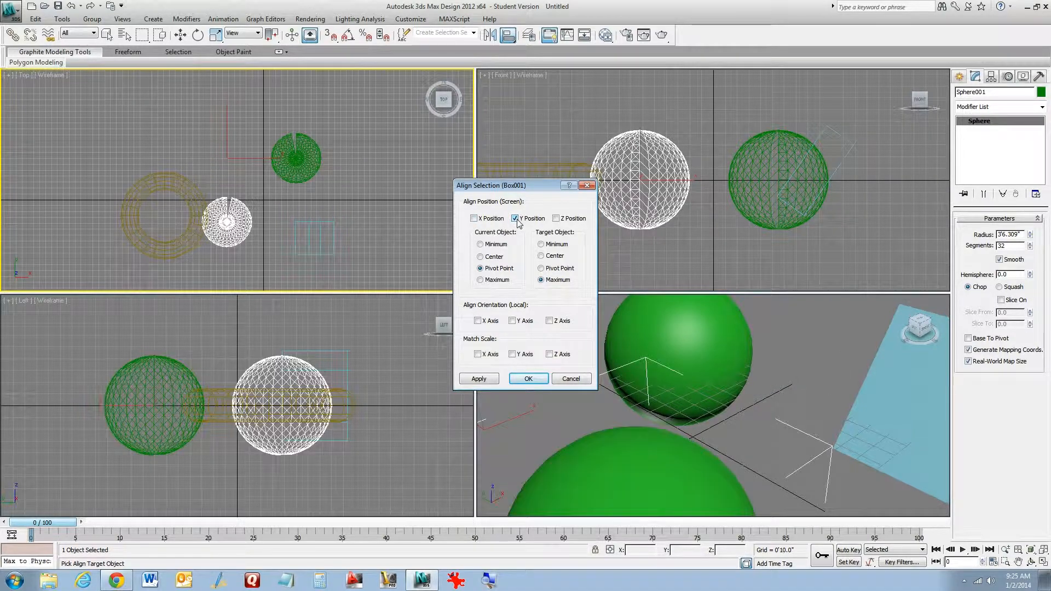
left_click(556, 219)
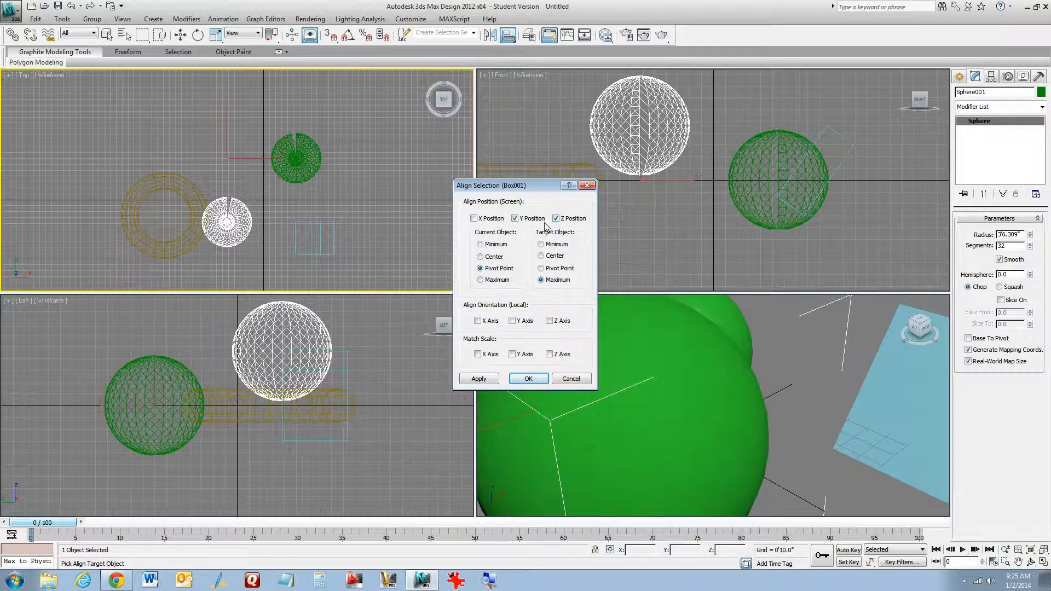
left_click(569, 380)
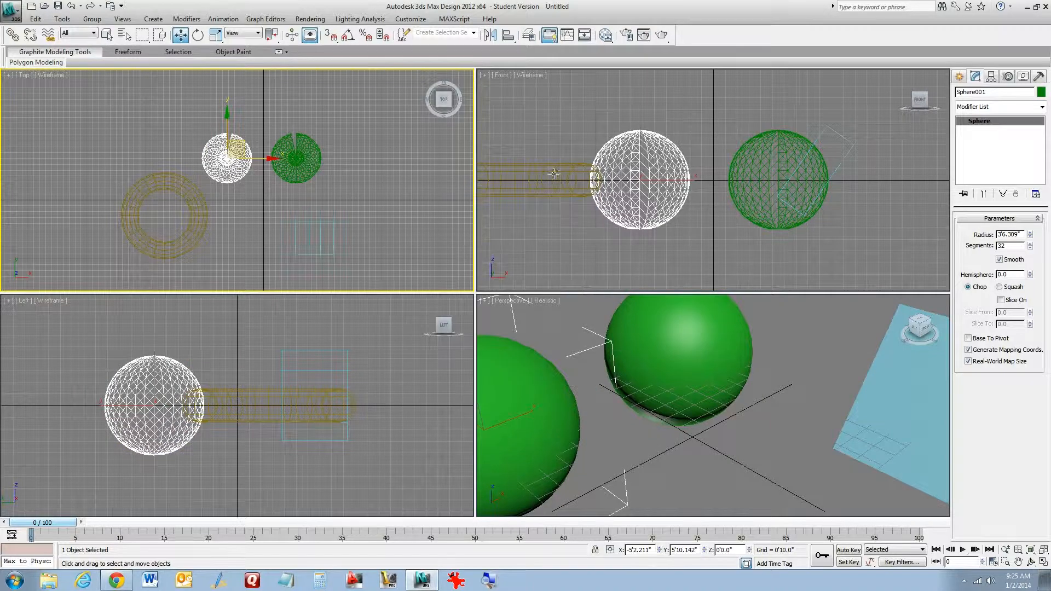
left_click_drag(509, 35, 511, 42)
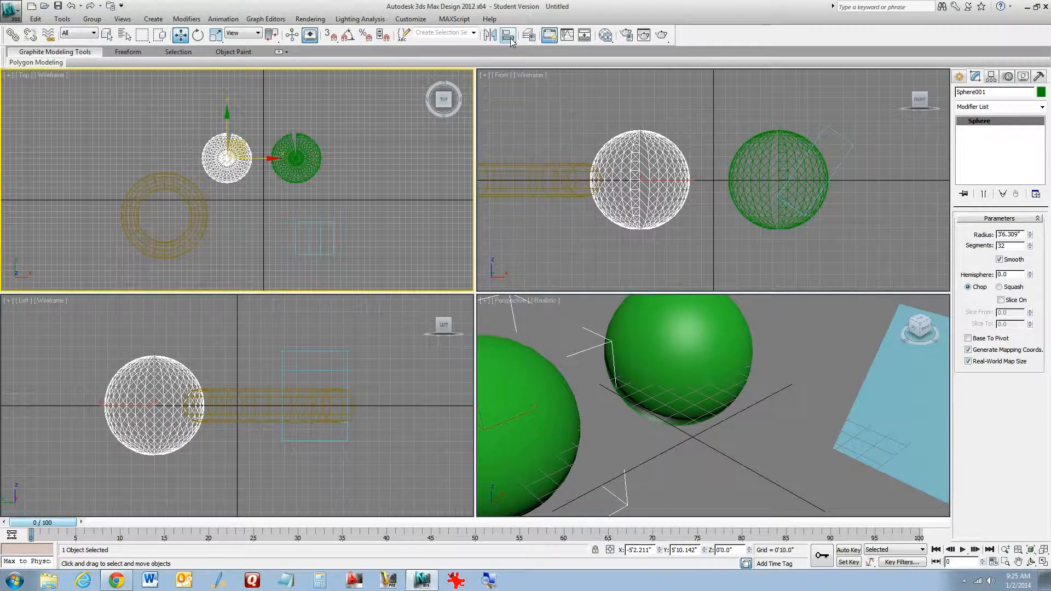